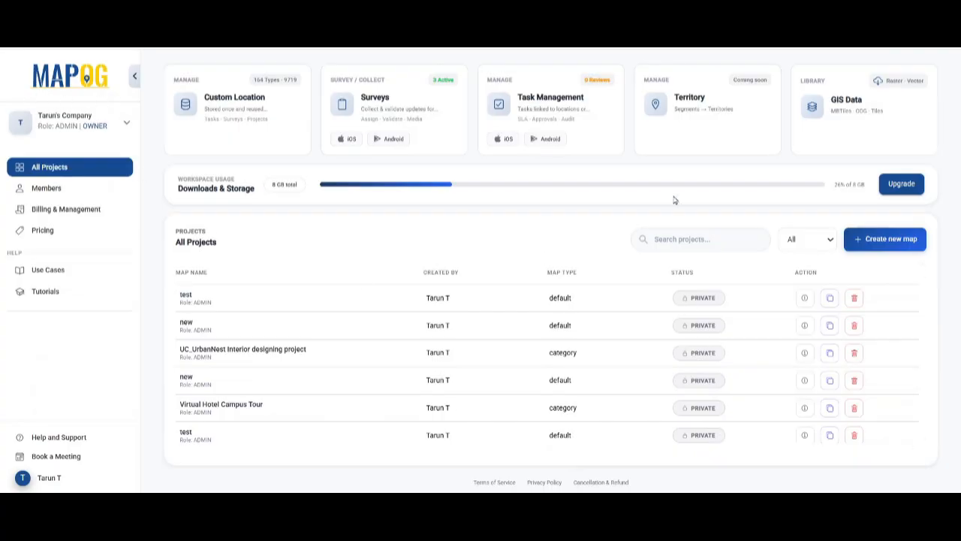
Open Task Management and look through the existing tasks and notifications
{"action": "left_click", "coordinate": [556, 124]}
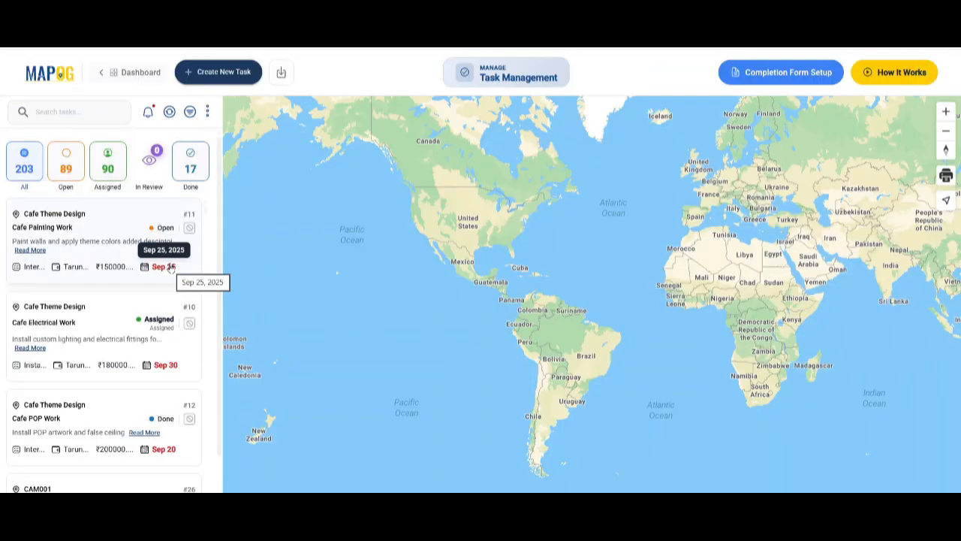
{"action": "scroll", "coordinate": [171, 267], "scroll_direction": "down", "scroll_amount": 6}
{"action": "scroll", "coordinate": [171, 267], "scroll_direction": "up", "scroll_amount": 7}
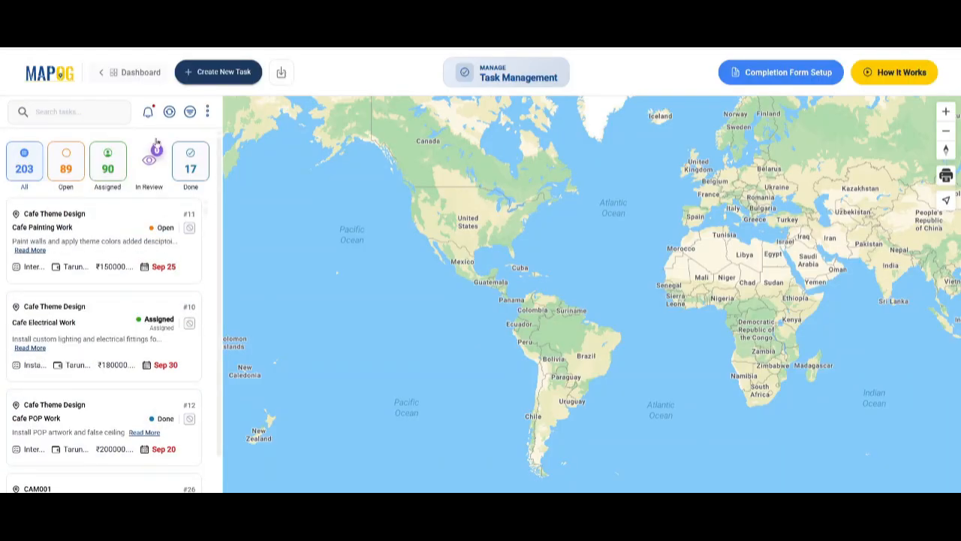
{"action": "left_click", "coordinate": [148, 111]}
{"action": "left_click", "coordinate": [148, 111]}
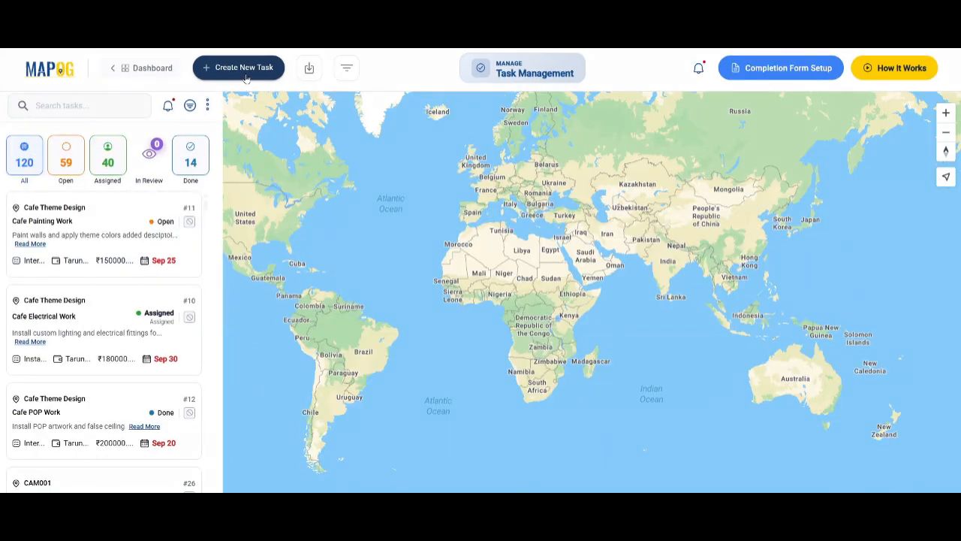
Start a new task at a new custom location and begin adding another custom location template
{"action": "left_click", "coordinate": [246, 76]}
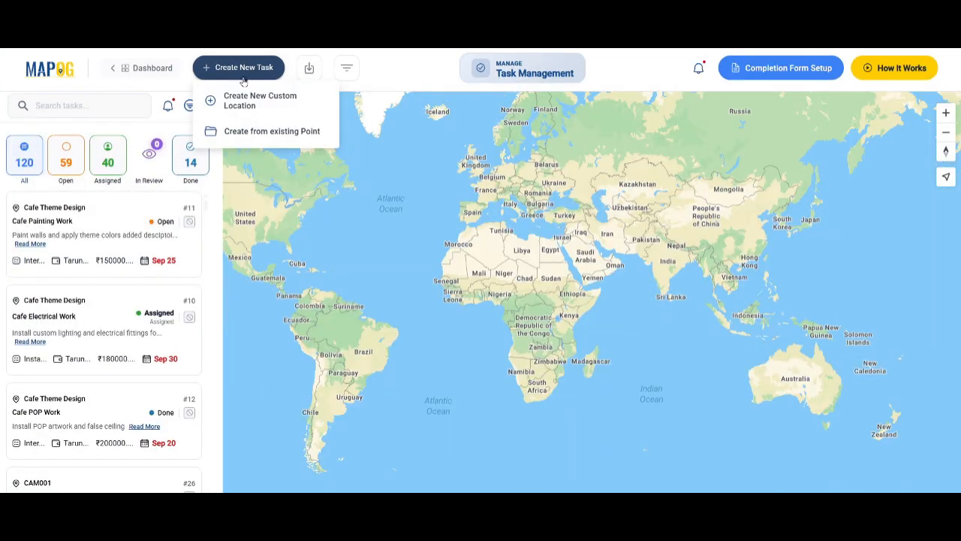
{"action": "left_click", "coordinate": [262, 102]}
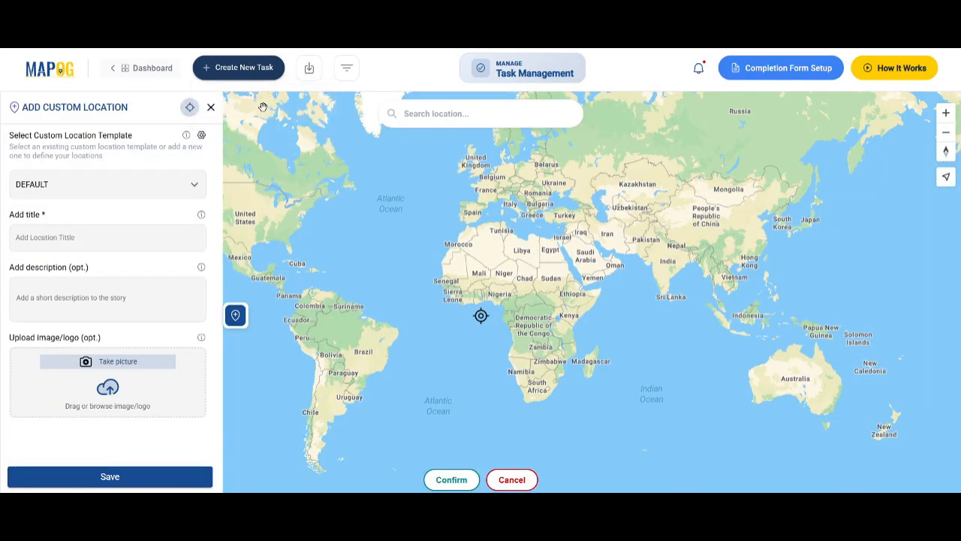
{"action": "left_click", "coordinate": [202, 136]}
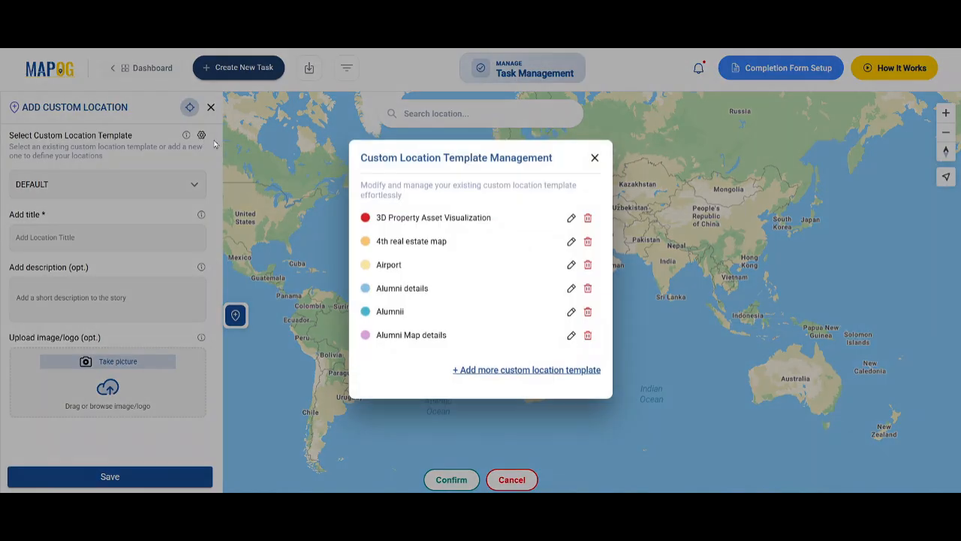
{"action": "left_click", "coordinate": [514, 372]}
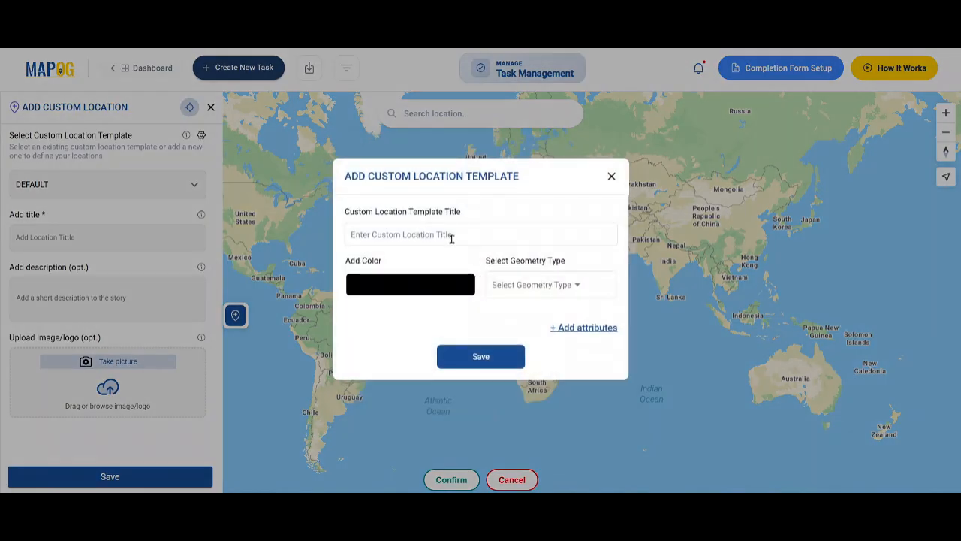
Title the template Mall Layout, give it a green colour (RGB 52, 203, 158) and set its geometry type to Point
{"action": "type", "text": "Mall Layout"}
{"action": "left_click", "coordinate": [441, 284]}
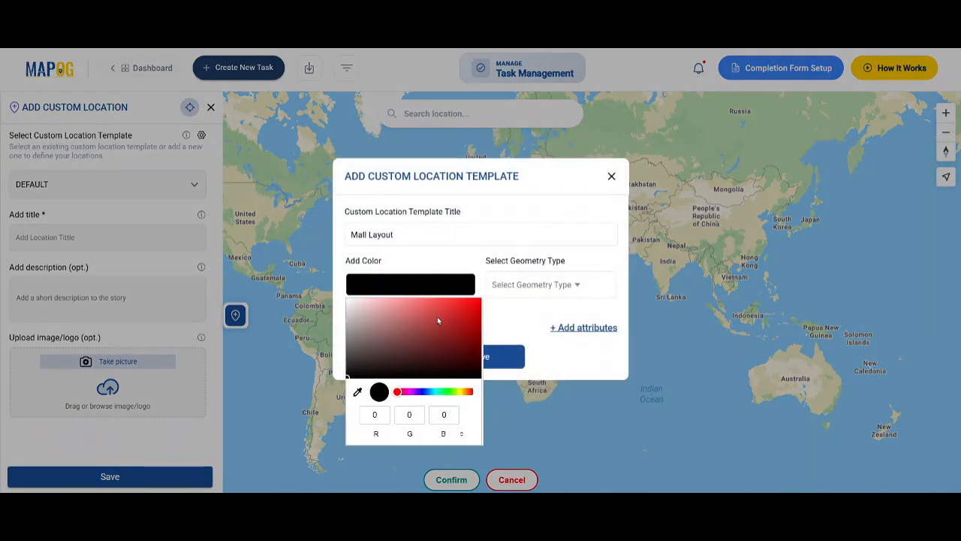
{"action": "left_click", "coordinate": [439, 391]}
{"action": "left_click", "coordinate": [445, 315]}
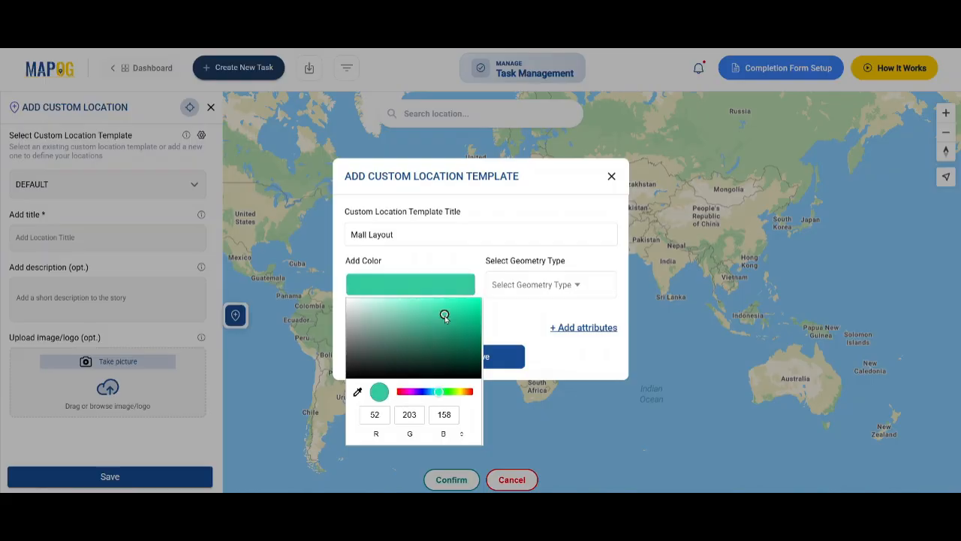
{"action": "left_click", "coordinate": [531, 298]}
{"action": "left_click", "coordinate": [528, 308]}
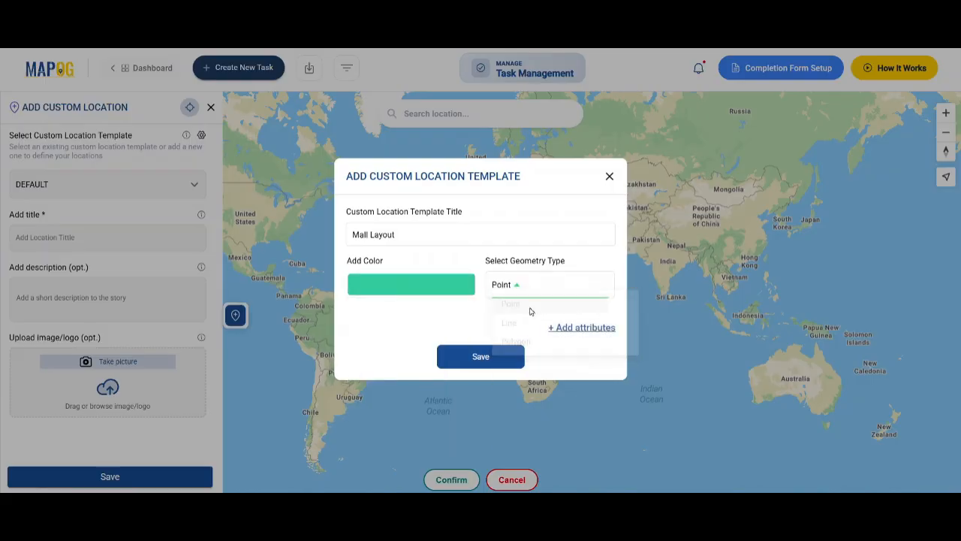
Add a location attribute called Name with the attribute type text
{"action": "left_click", "coordinate": [576, 328]}
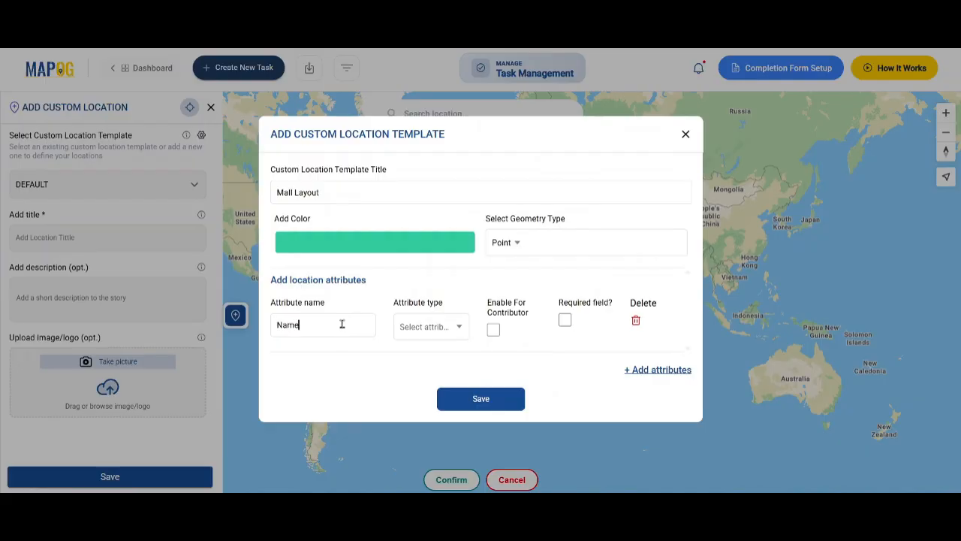
{"action": "left_click", "coordinate": [428, 329]}
{"action": "left_click", "coordinate": [431, 343]}
Add a select attribute called Category with the options Entrance, Facility and Store
{"action": "left_click", "coordinate": [656, 370]}
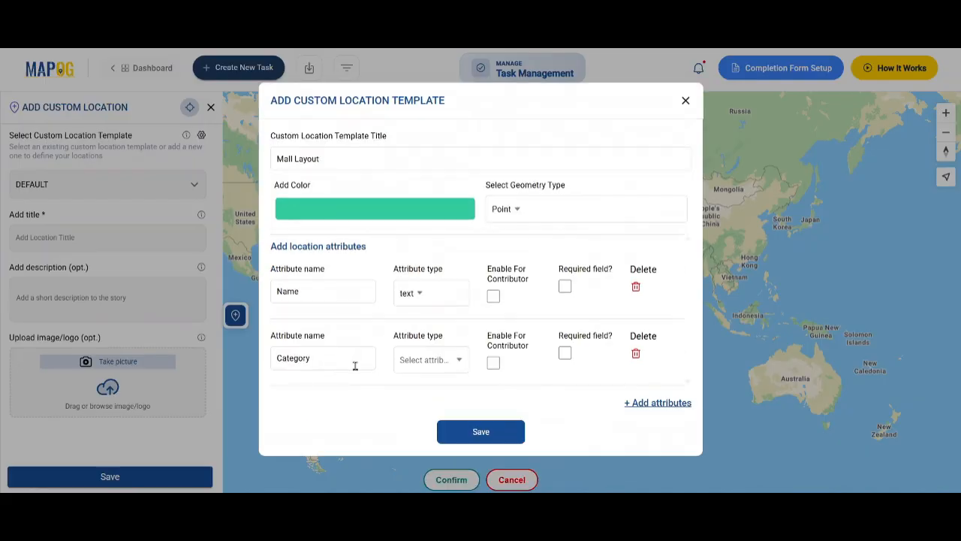
{"action": "left_click", "coordinate": [435, 360]}
{"action": "left_click", "coordinate": [420, 154]}
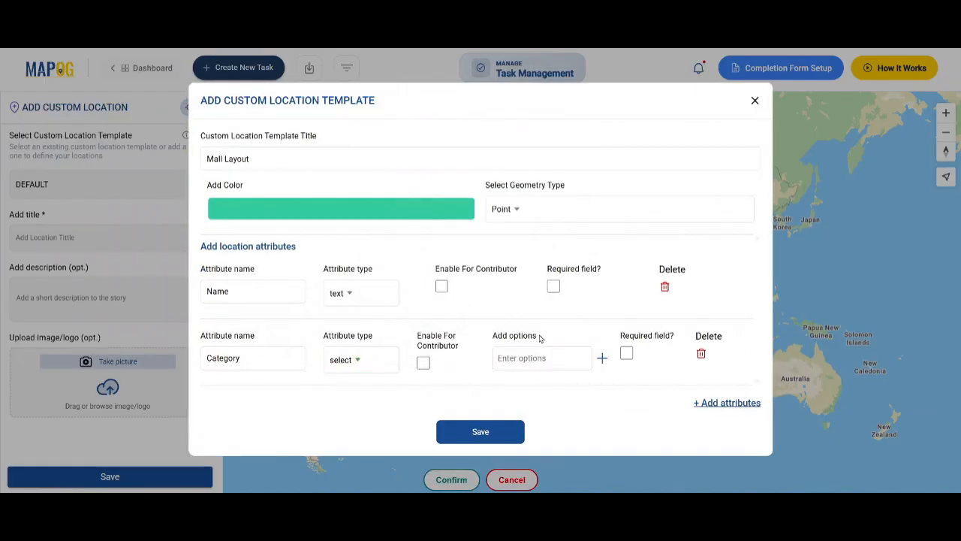
{"action": "left_click", "coordinate": [603, 357]}
{"action": "type", "text": "Facility"}
{"action": "left_click", "coordinate": [602, 373]}
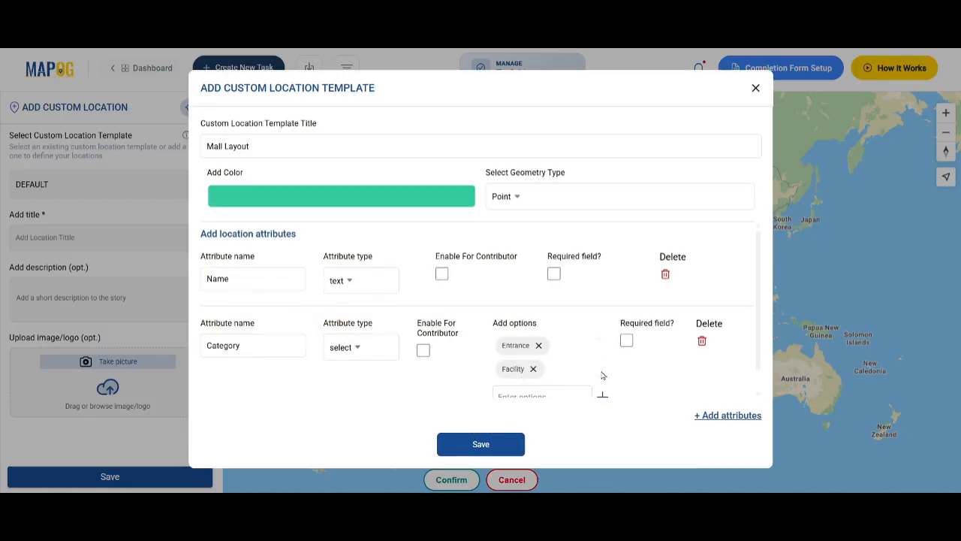
{"action": "left_click", "coordinate": [545, 394]}
{"action": "type", "text": "Store"}
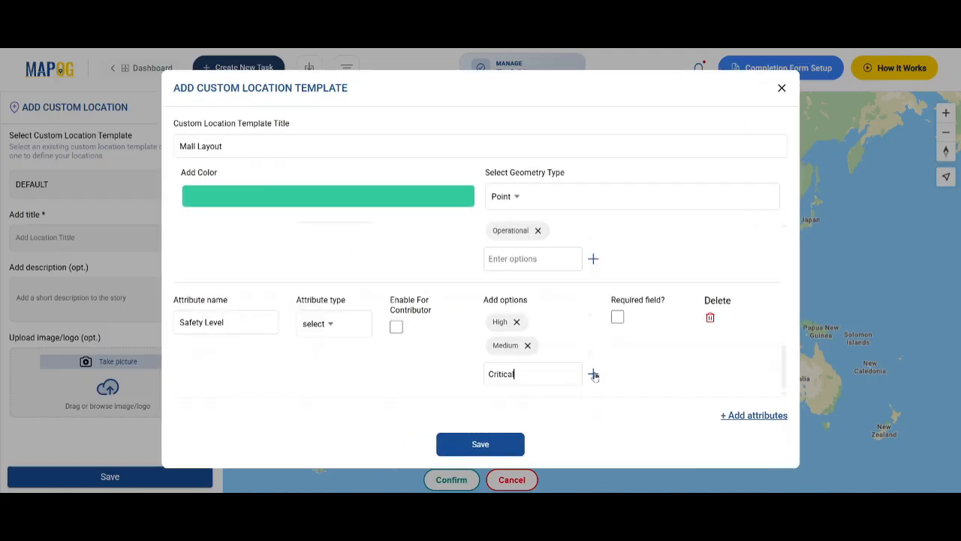
Add Critical as an option of the Safety Level attribute and save the template, closing the custom location forms
{"action": "left_click", "coordinate": [593, 374]}
{"action": "scroll", "coordinate": [594, 375], "scroll_direction": "up", "scroll_amount": 5}
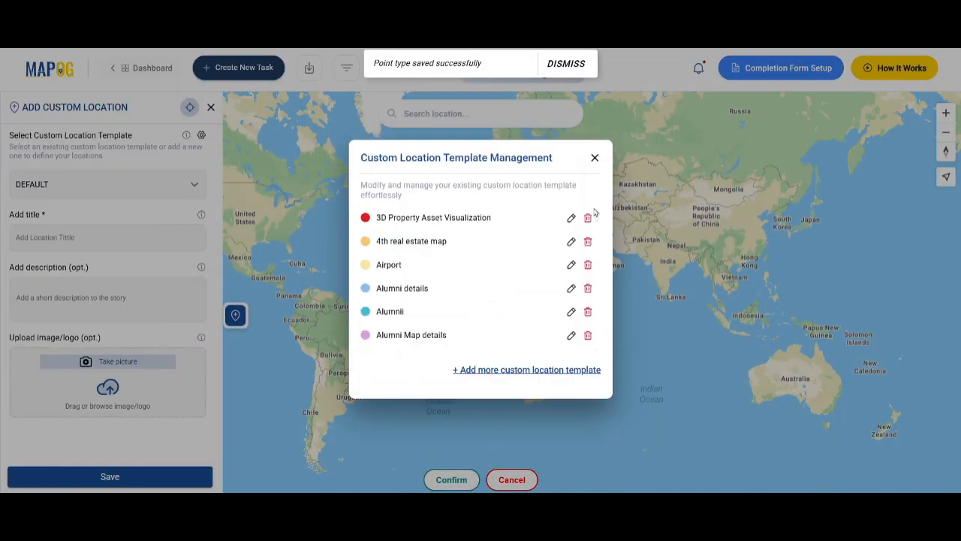
{"action": "left_click", "coordinate": [594, 160]}
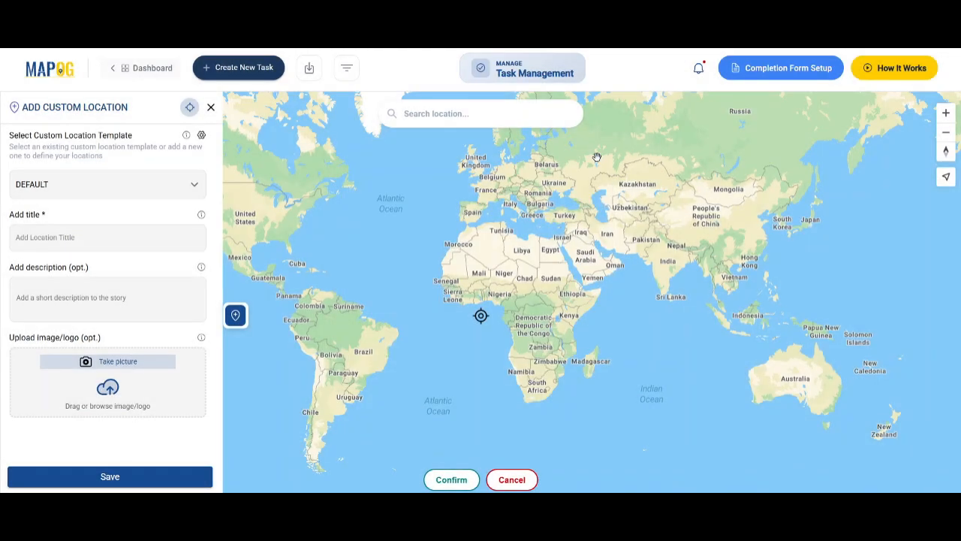
{"action": "left_click", "coordinate": [212, 109]}
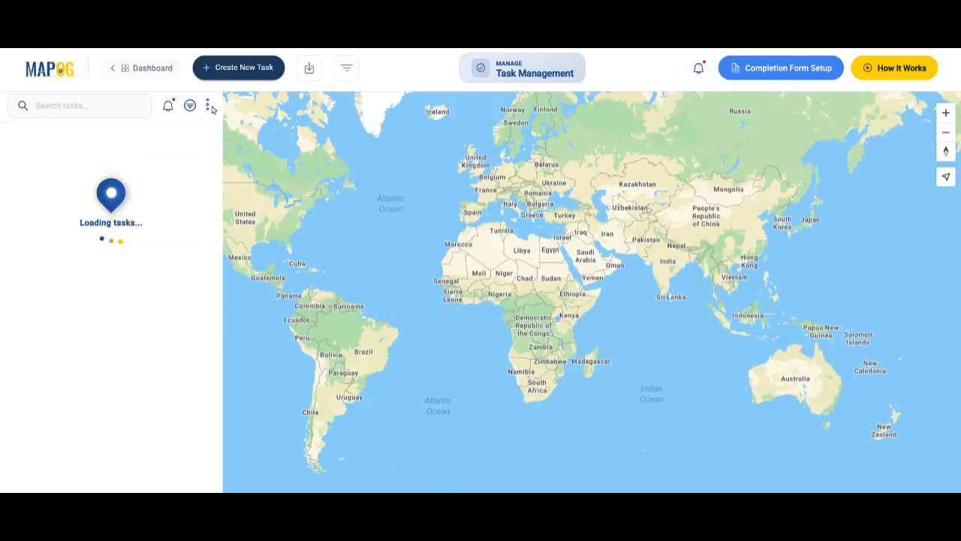
Open the completion form builder for all tasks of the Mall Layout template
{"action": "left_click", "coordinate": [772, 79]}
{"action": "scroll", "coordinate": [27, 245], "scroll_direction": "down", "scroll_amount": 20}
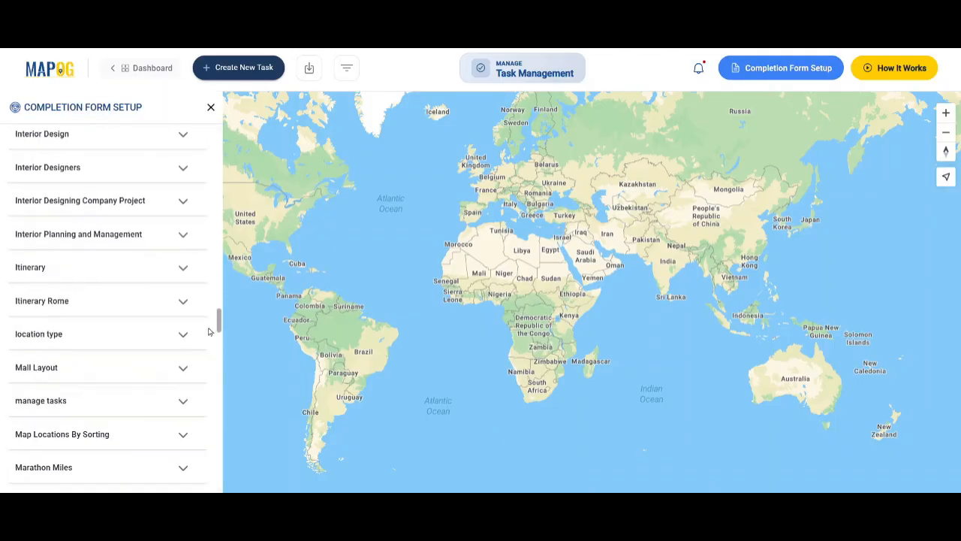
{"action": "left_click", "coordinate": [26, 246]}
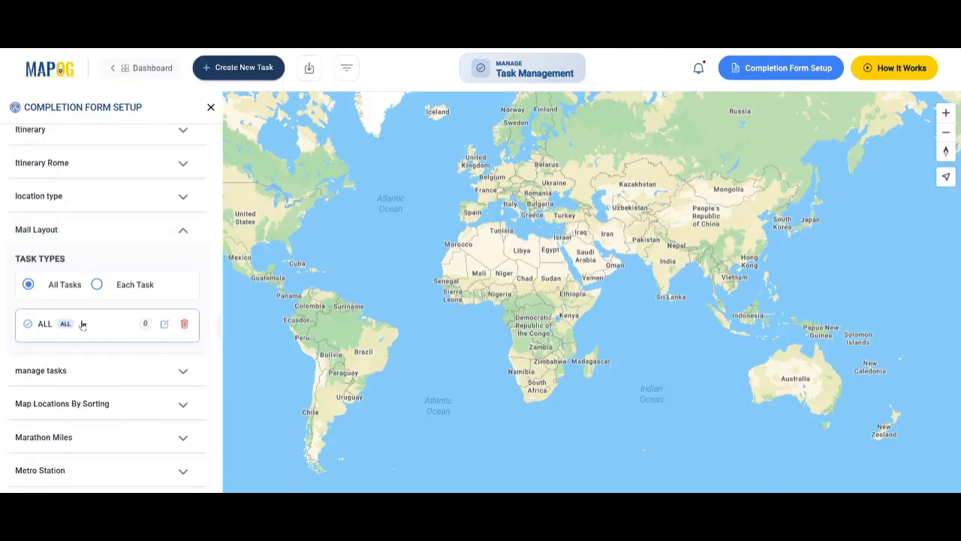
{"action": "left_click", "coordinate": [165, 323]}
Enter the form question "Which mall zone does this task belong to?" and set its field type to Single Select
{"action": "left_click", "coordinate": [408, 195]}
{"action": "type", "text": "Which mall zone does this task belong to?"}
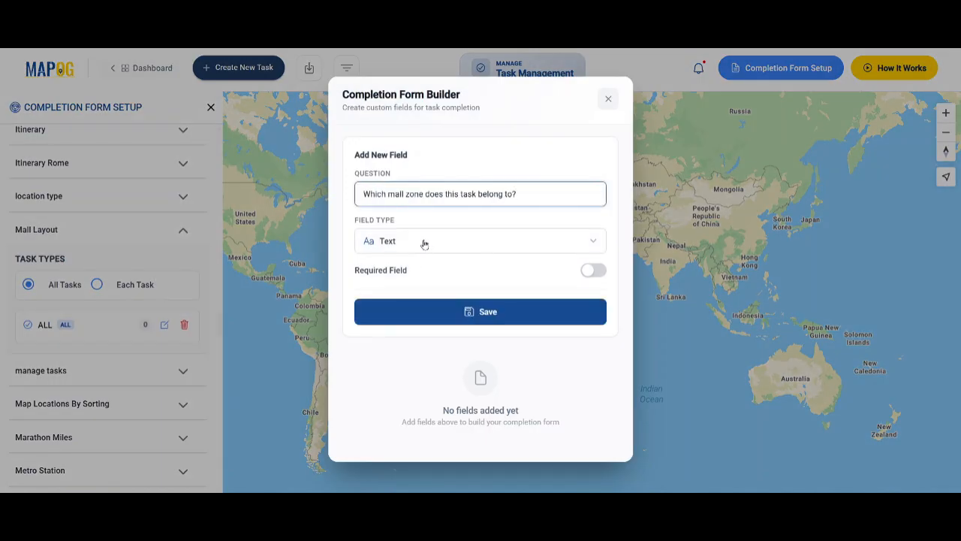
{"action": "left_click", "coordinate": [424, 242]}
{"action": "left_click", "coordinate": [399, 366]}
Give the mall zone question the options Ground Floor, Upper Floors, Basement / Parking and Common Area, and save the field
{"action": "left_click", "coordinate": [428, 286]}
{"action": "type", "text": "Ground Floor"}
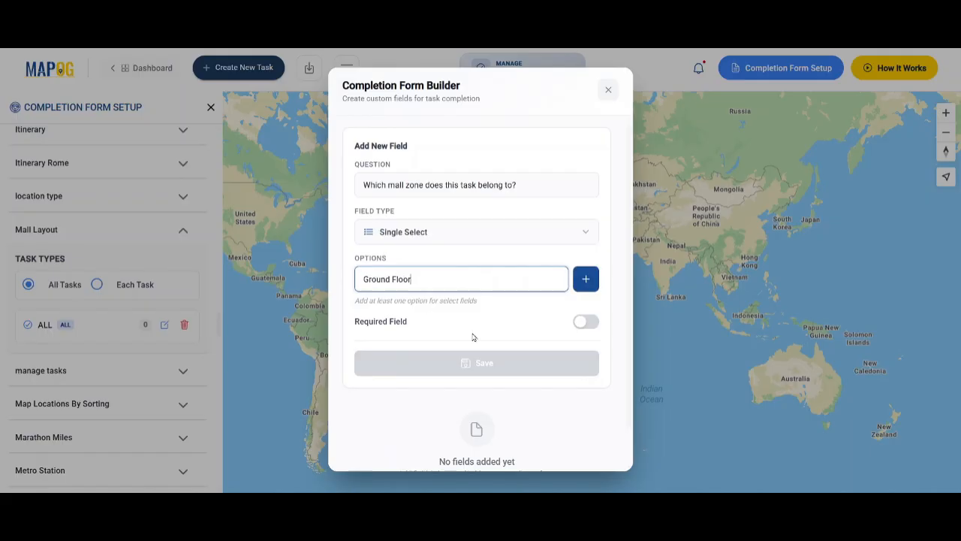
{"action": "left_click", "coordinate": [586, 278]}
{"action": "left_click", "coordinate": [410, 277]}
{"action": "type", "text": "Upper Floors"}
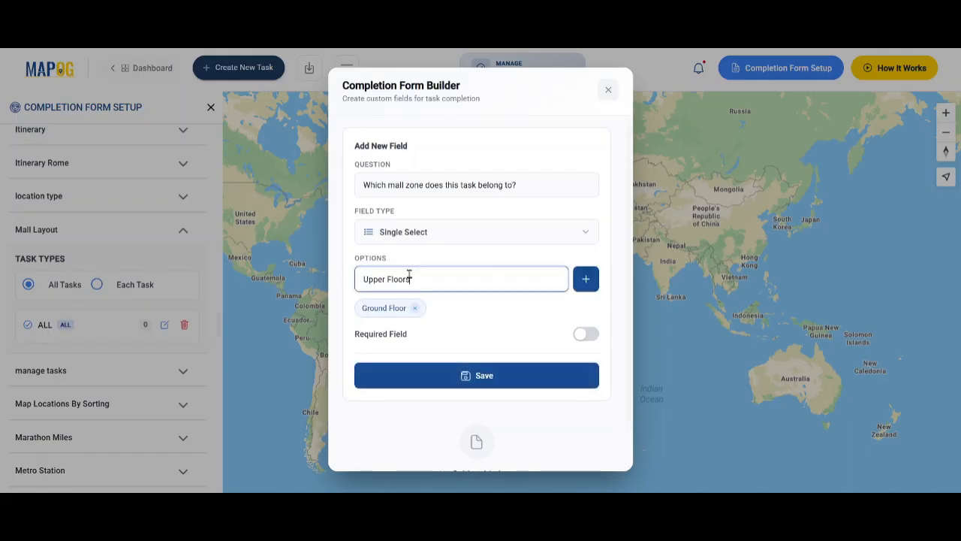
{"action": "left_click", "coordinate": [586, 278]}
{"action": "left_click", "coordinate": [419, 272]}
{"action": "type", "text": "Basement / Parking"}
{"action": "left_click", "coordinate": [586, 279]}
{"action": "left_click", "coordinate": [420, 282]}
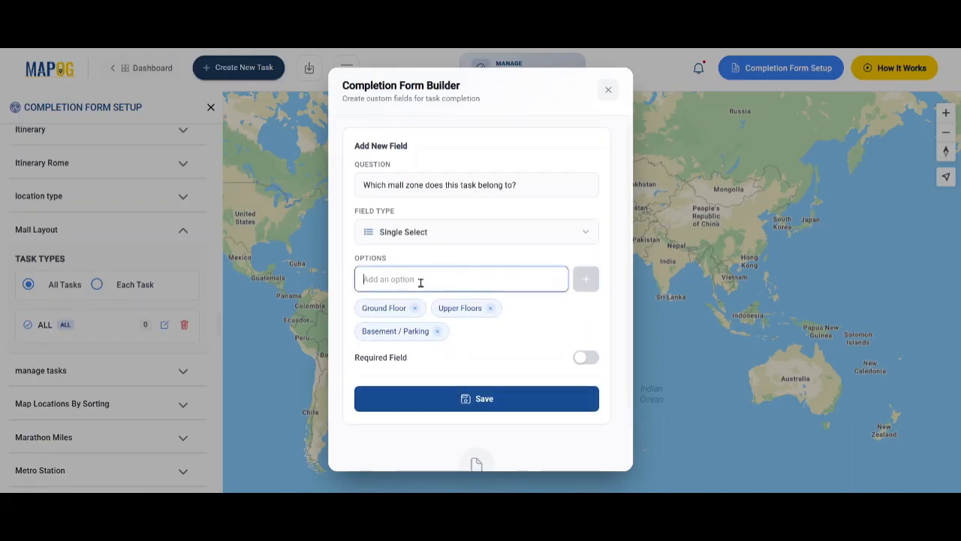
{"action": "type", "text": "Common Area"}
{"action": "left_click", "coordinate": [585, 279]}
{"action": "left_click", "coordinate": [471, 399]}
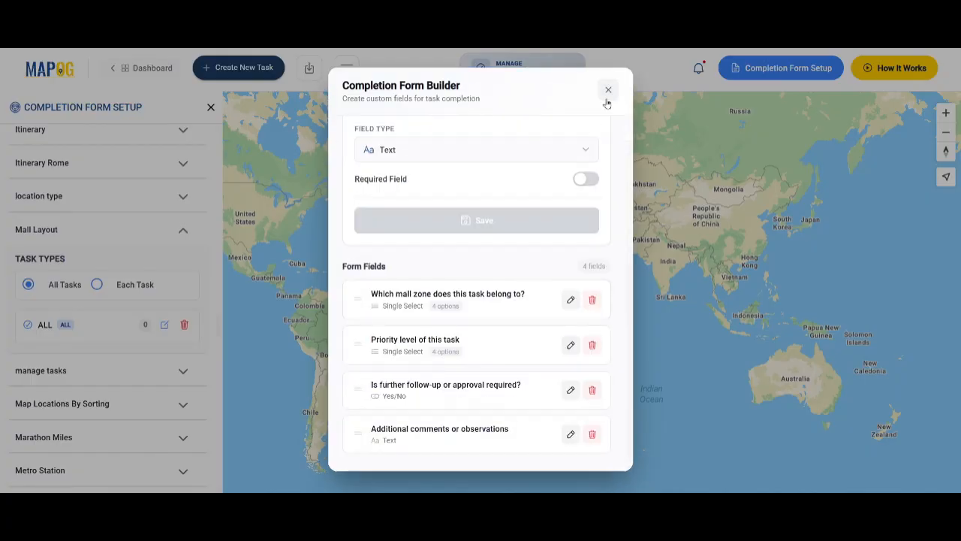
Close the completion form builder and its setup, and return to the project dashboard
{"action": "left_click", "coordinate": [607, 96]}
{"action": "left_click", "coordinate": [211, 108]}
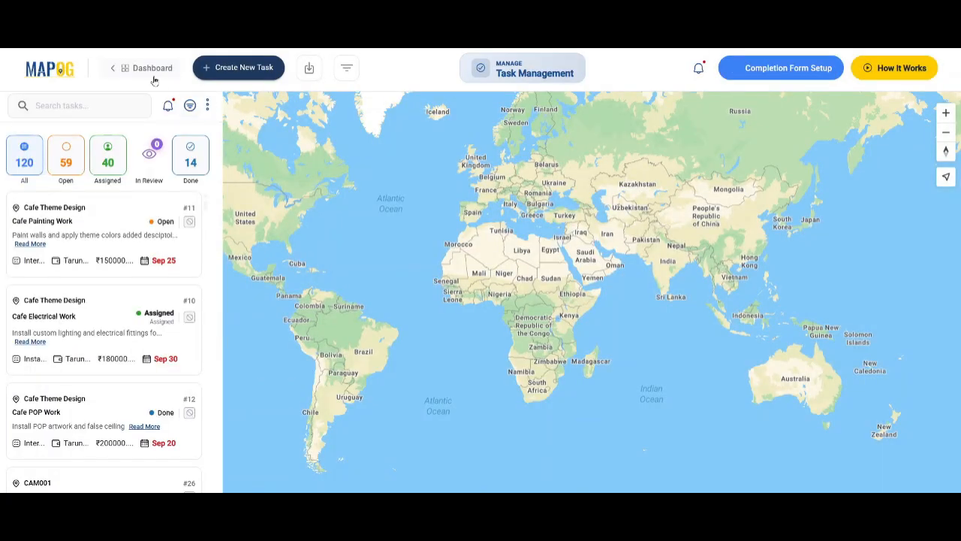
{"action": "left_click", "coordinate": [143, 69]}
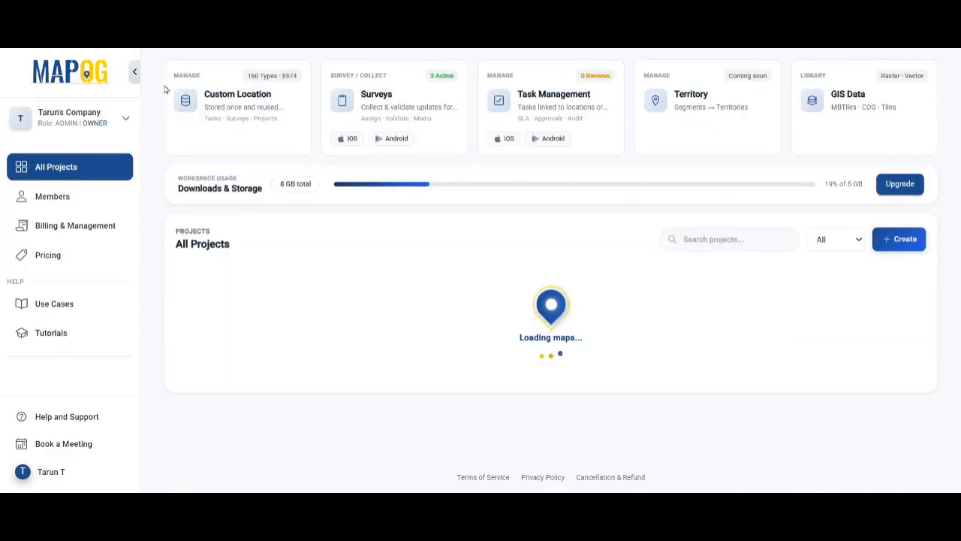
Create a Store Mapper map titled "Mall Digitization, Construction & Operations Map" with a pasted description of the digitized mall layout
{"action": "left_click", "coordinate": [901, 240]}
{"action": "left_click", "coordinate": [441, 199]}
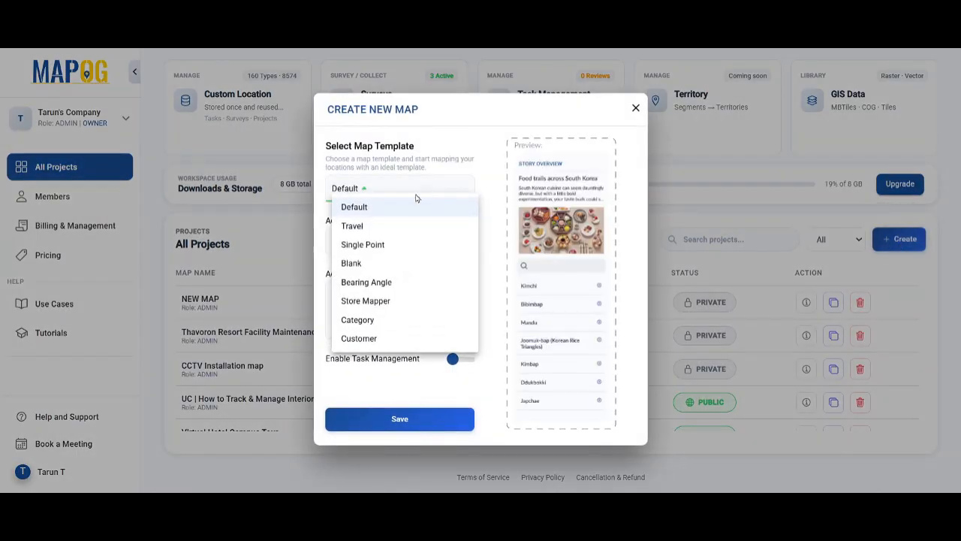
{"action": "left_click", "coordinate": [366, 301]}
{"action": "left_click", "coordinate": [376, 241]}
{"action": "type", "text": "Mall Digitization, Construction & Operations Map"}
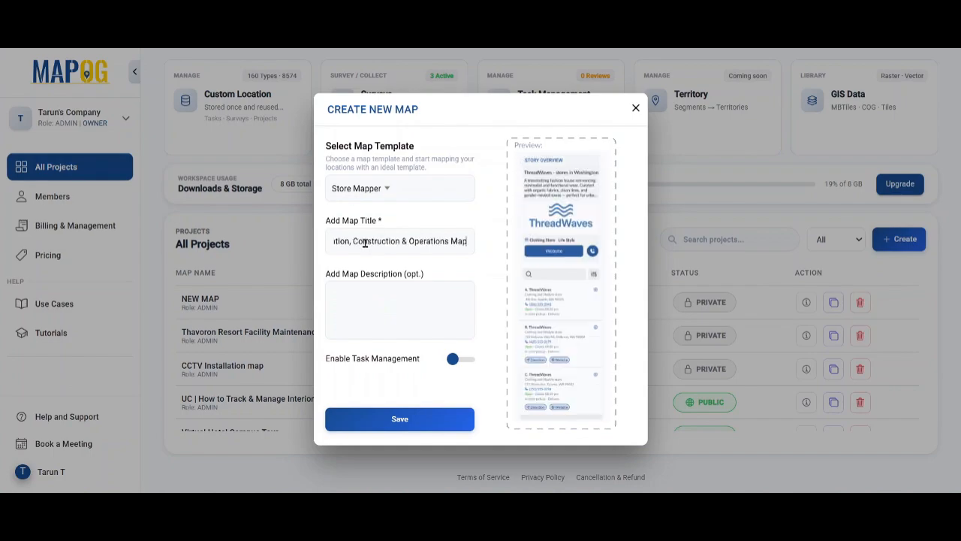
{"action": "key", "text": "Tab"}
{"action": "key", "text": "ctrl+v"}
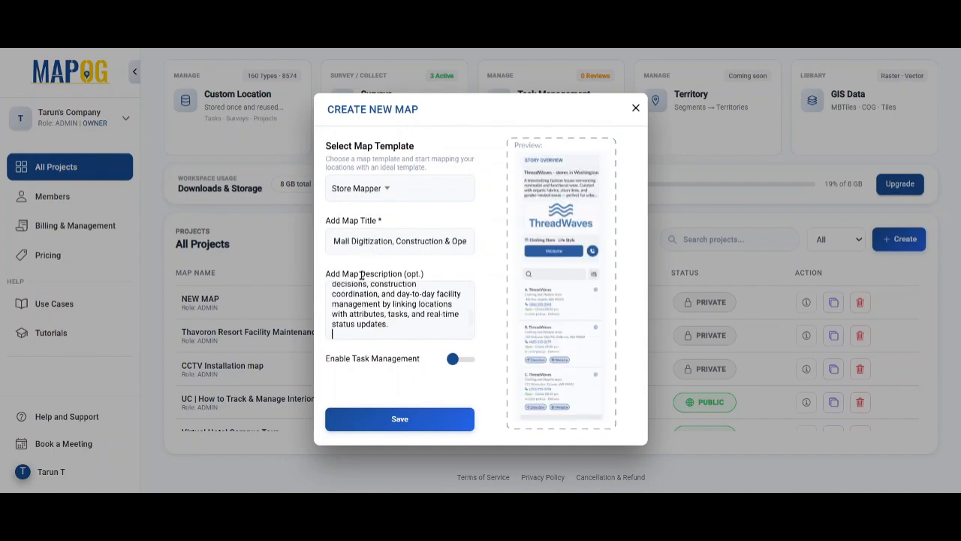
{"action": "left_click", "coordinate": [401, 430]}
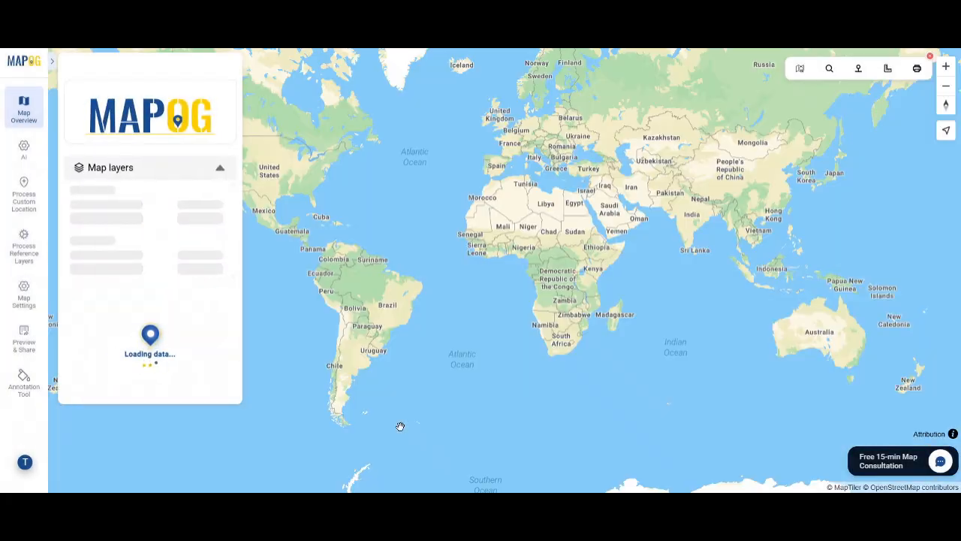
Replace the map's default logo with the image 1.jpg and save the overview settings
{"action": "left_click", "coordinate": [231, 175]}
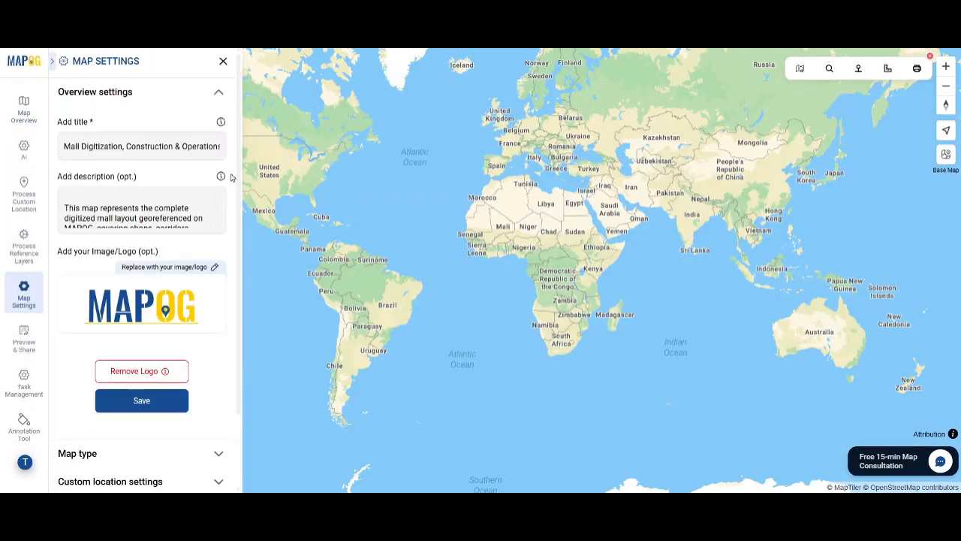
{"action": "left_click", "coordinate": [215, 272]}
{"action": "left_click", "coordinate": [731, 212]}
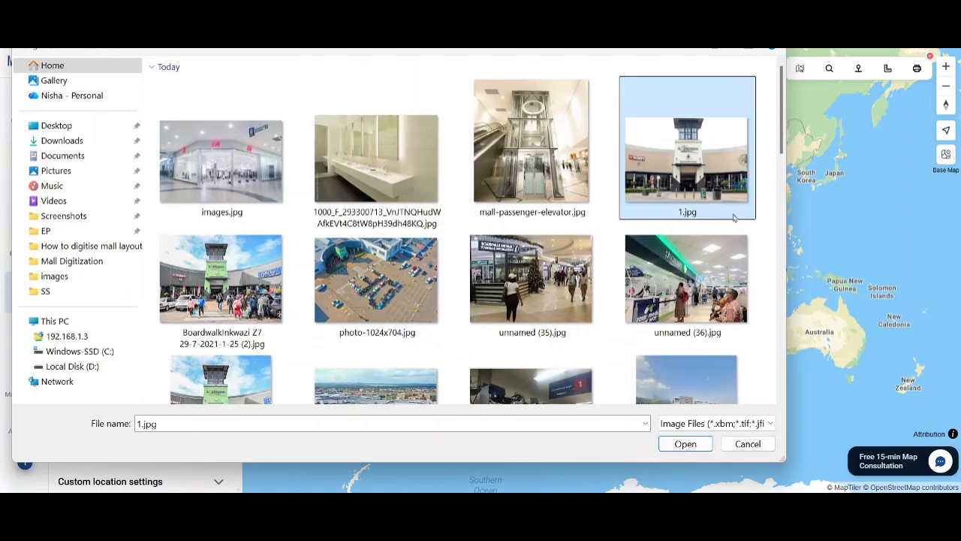
{"action": "left_click", "coordinate": [687, 443]}
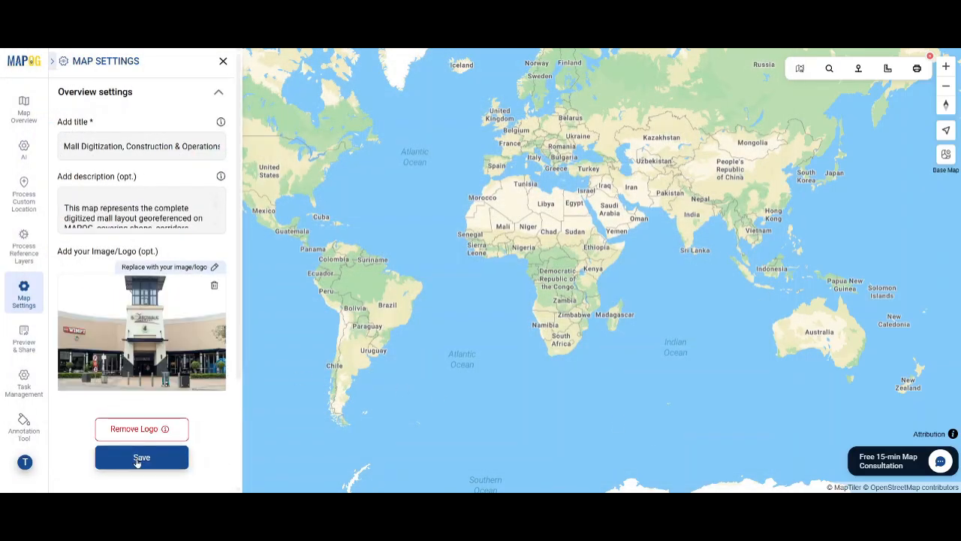
{"action": "left_click", "coordinate": [137, 461]}
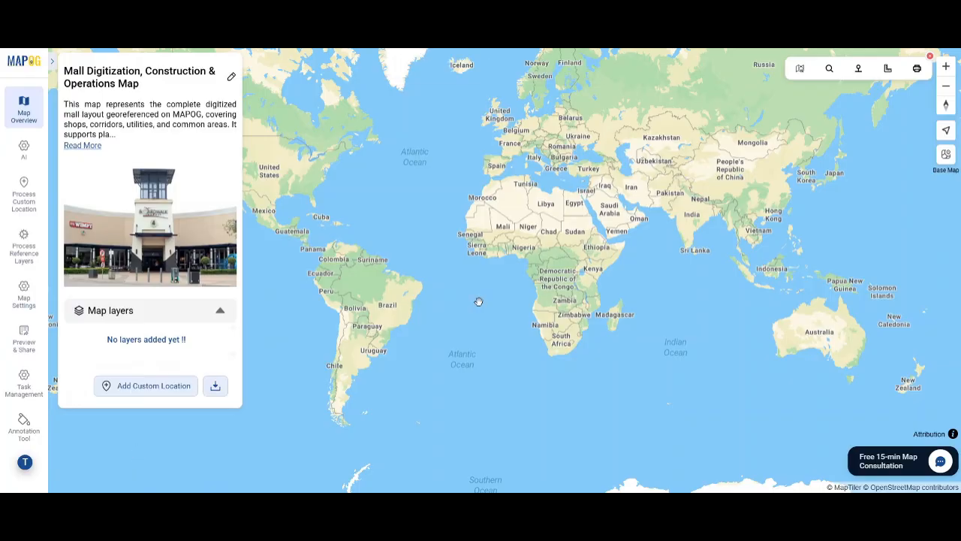
Upload the mall plan image pngegg (1).png for geo-referencing and continue to the area selection
{"action": "left_click", "coordinate": [27, 210]}
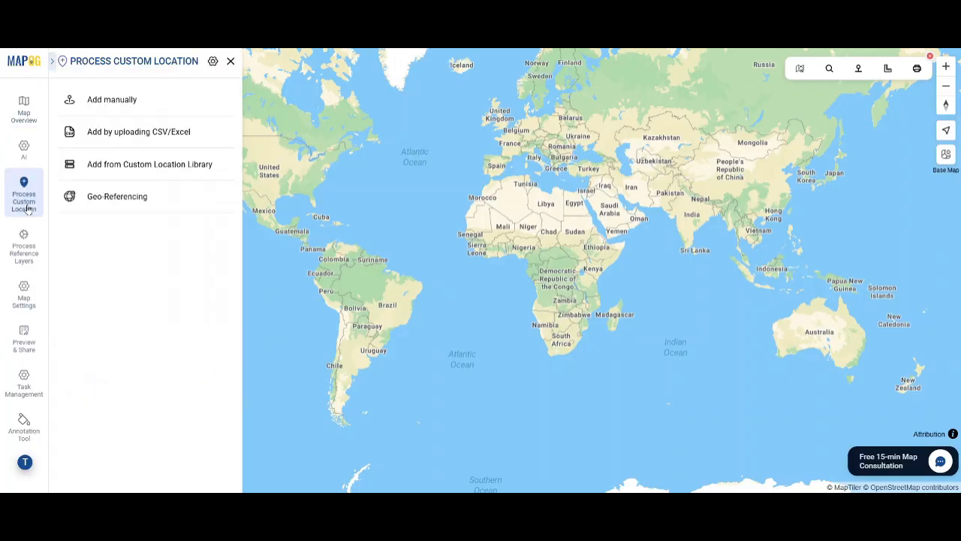
{"action": "left_click", "coordinate": [120, 199]}
{"action": "left_click", "coordinate": [141, 461]}
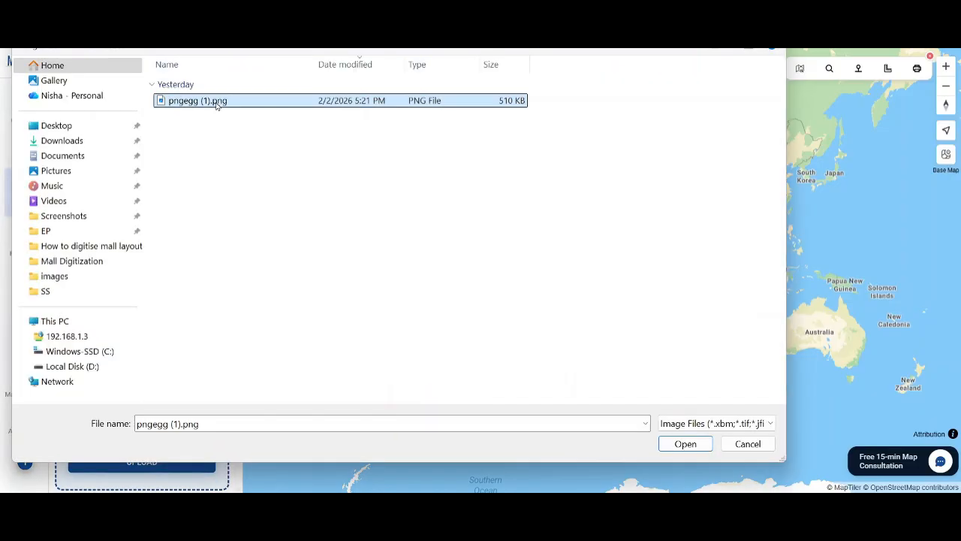
{"action": "left_click", "coordinate": [673, 450]}
{"action": "left_click", "coordinate": [146, 464]}
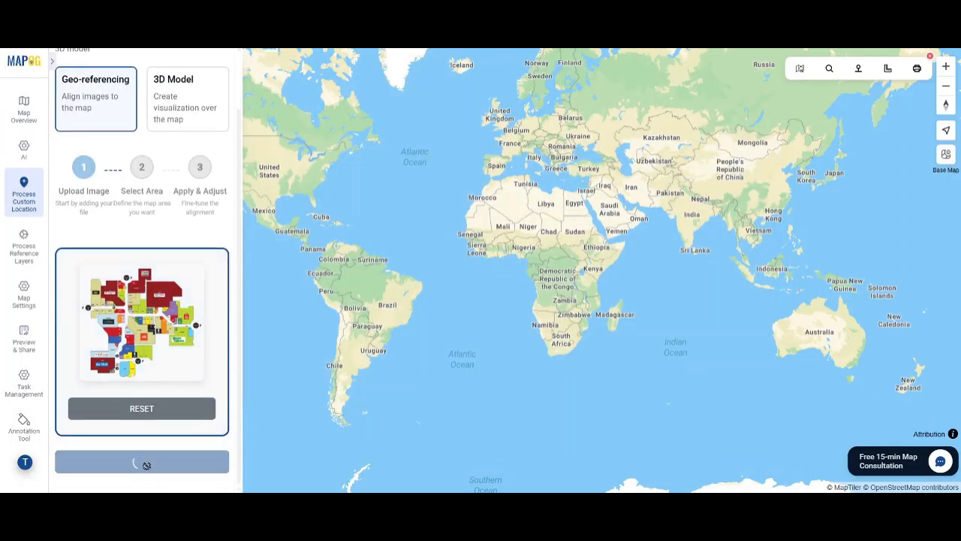
Locate the mall on the map by searching for latitude -28.754973039305234 and longitude 32.04823935639895
{"action": "left_click", "coordinate": [859, 68]}
{"action": "left_click", "coordinate": [843, 112]}
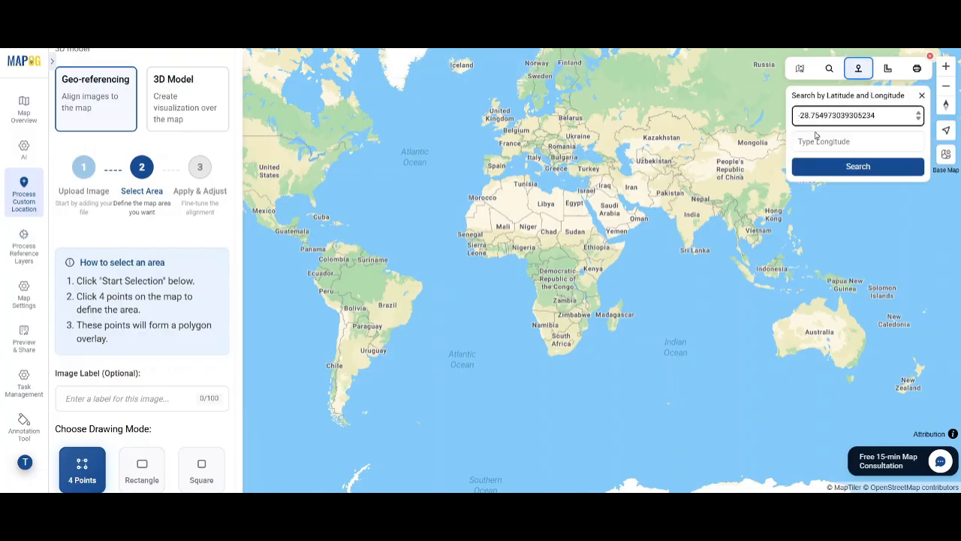
{"action": "left_click", "coordinate": [830, 137]}
{"action": "left_click", "coordinate": [837, 167]}
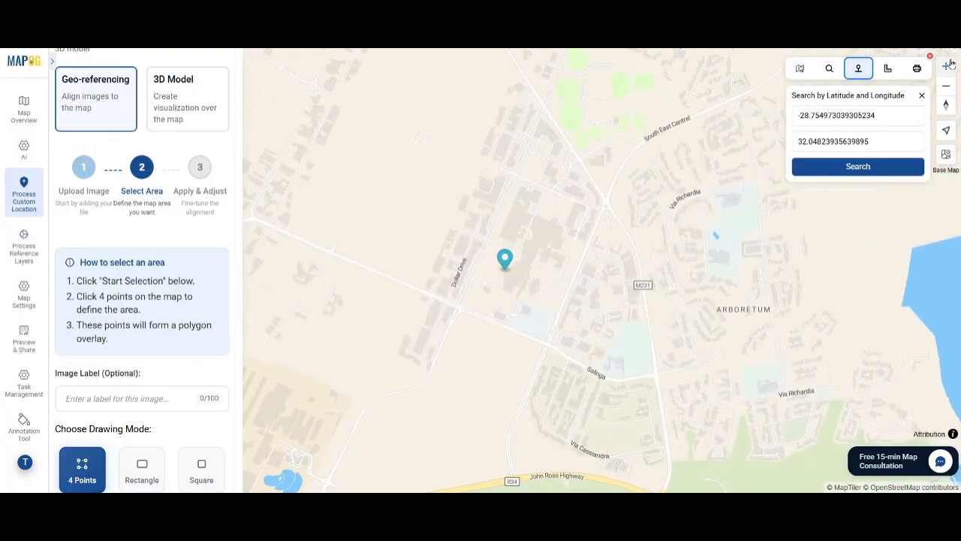
Label the overlay image "Map Layout" and choose the 4 Points drawing mode
{"action": "scroll", "coordinate": [127, 301], "scroll_direction": "down", "scroll_amount": 2}
{"action": "left_click", "coordinate": [128, 281]}
{"action": "type", "text": "Map Layout"}
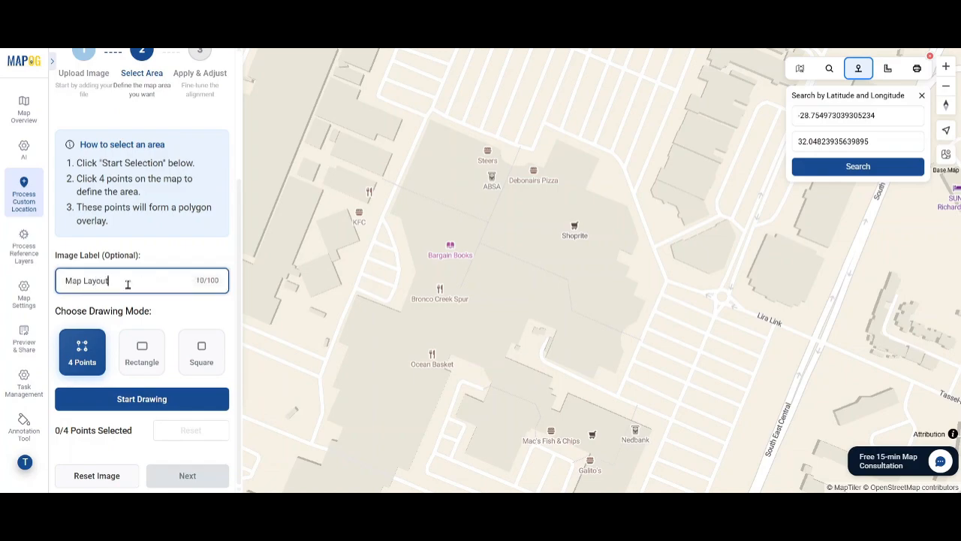
{"action": "left_click", "coordinate": [137, 368]}
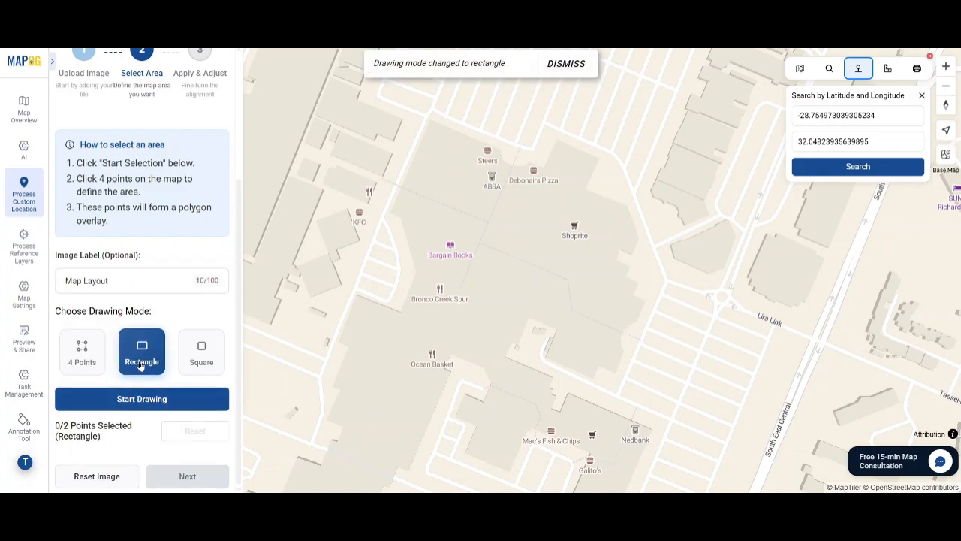
{"action": "left_click", "coordinate": [188, 364]}
{"action": "left_click", "coordinate": [80, 359]}
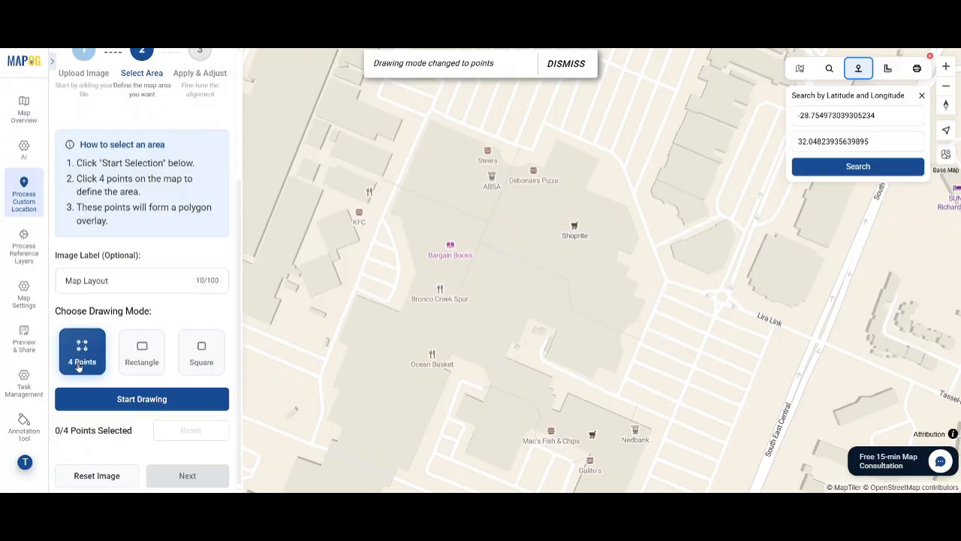
Draw a four-point area of about 270 m by 293 m around the mall building and apply the image overlay to it
{"action": "left_click", "coordinate": [130, 409]}
{"action": "left_click", "coordinate": [440, 89]}
{"action": "left_click", "coordinate": [705, 197]}
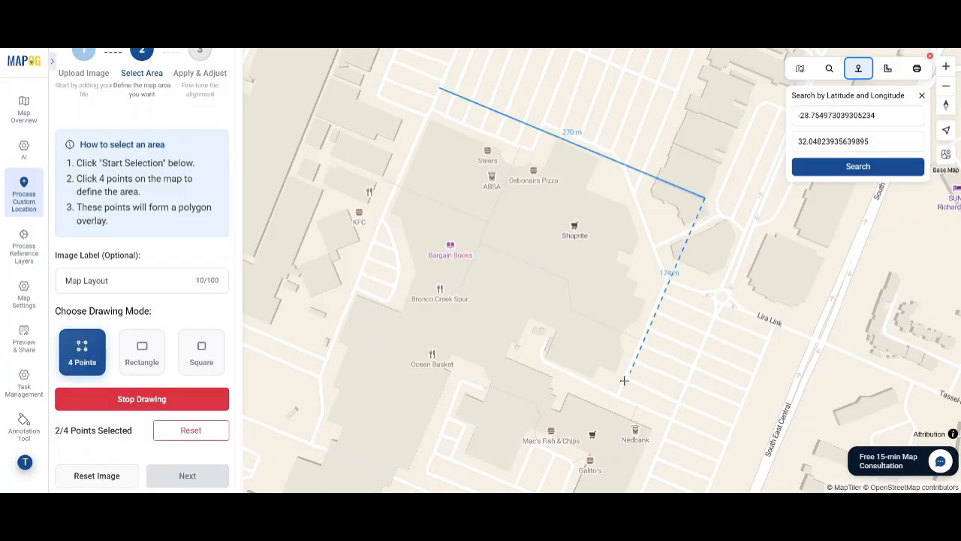
{"action": "left_click", "coordinate": [574, 484]}
{"action": "left_click", "coordinate": [313, 375]}
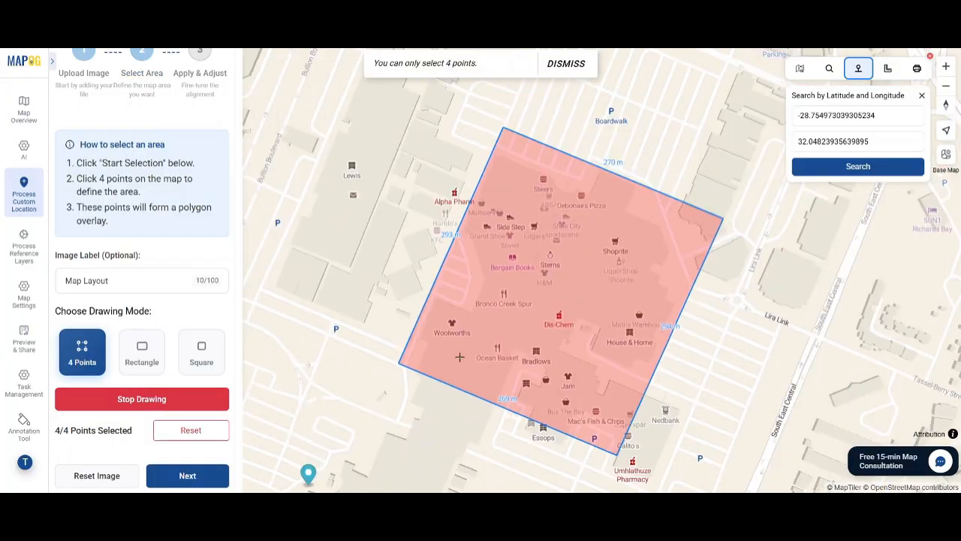
{"action": "left_click", "coordinate": [188, 476]}
Align the mall plan overlay with the building footprint at 78% opacity and save it
{"action": "left_click_drag", "start_coordinate": [642, 450], "coordinate": [631, 375]}
{"action": "left_click_drag", "start_coordinate": [574, 399], "coordinate": [603, 416]}
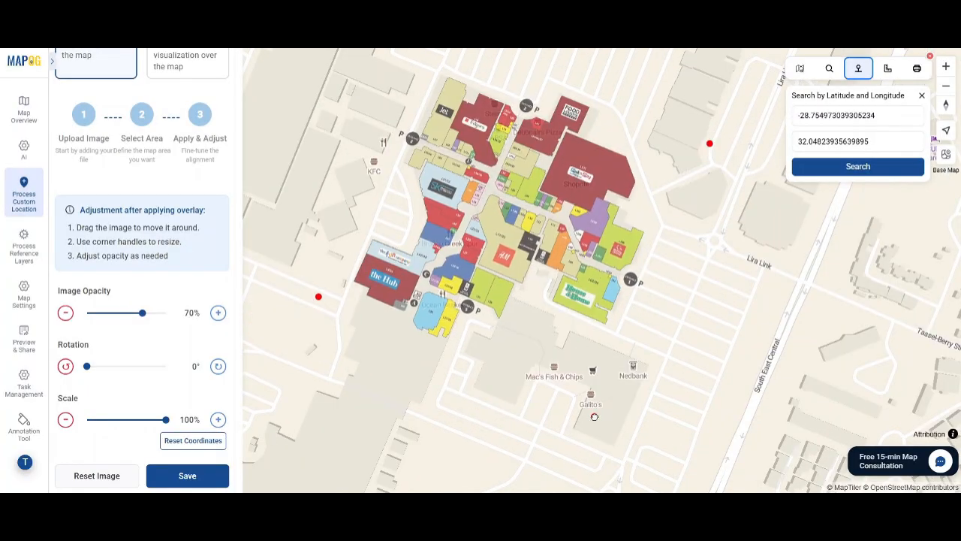
{"action": "left_click_drag", "start_coordinate": [542, 80], "coordinate": [538, 140]}
{"action": "scroll", "coordinate": [538, 141], "scroll_direction": "up", "scroll_amount": 3}
{"action": "scroll", "coordinate": [537, 143], "scroll_direction": "down", "scroll_amount": 3}
{"action": "left_click_drag", "start_coordinate": [440, 88], "coordinate": [433, 86]}
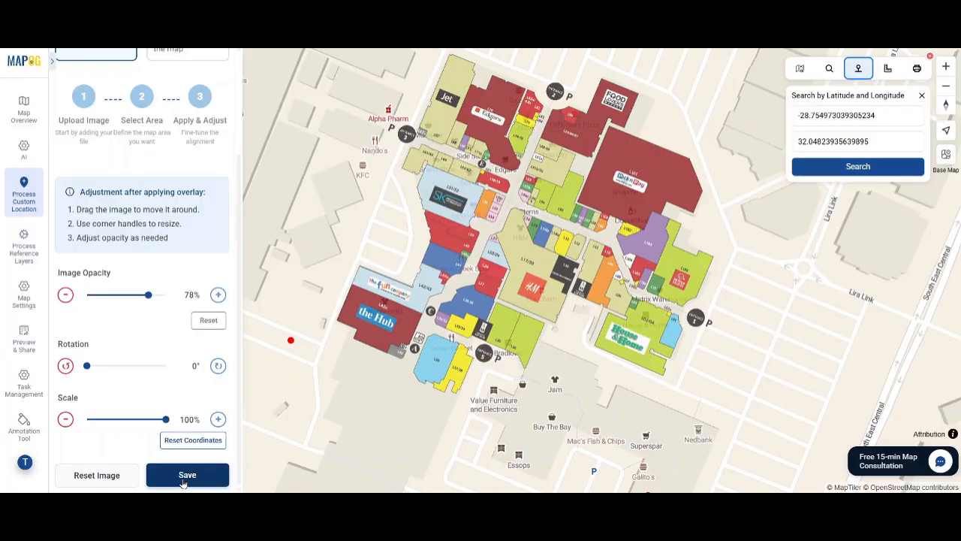
{"action": "left_click", "coordinate": [185, 477]}
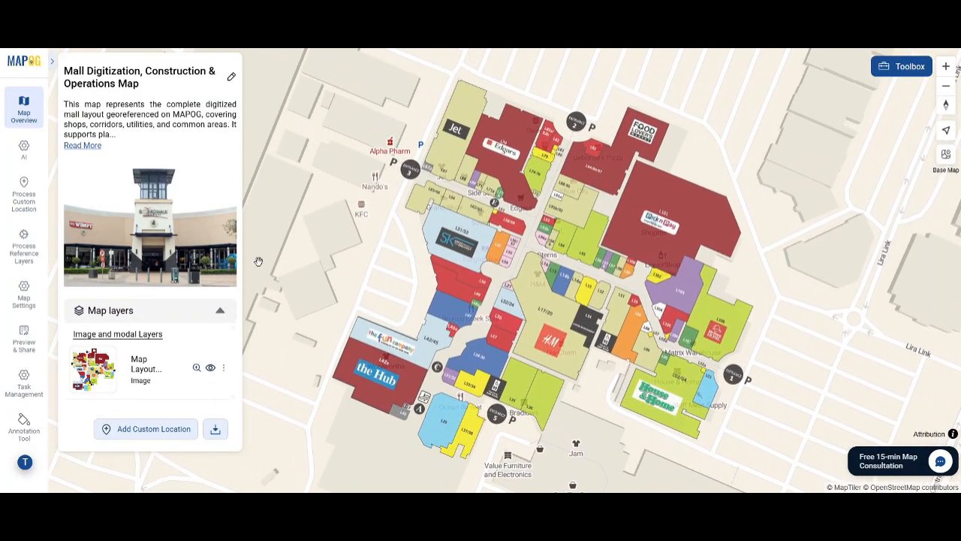
Start a custom location with the Mall Layout template and place its point on the Entrance 1 symbol
{"action": "left_click", "coordinate": [158, 434]}
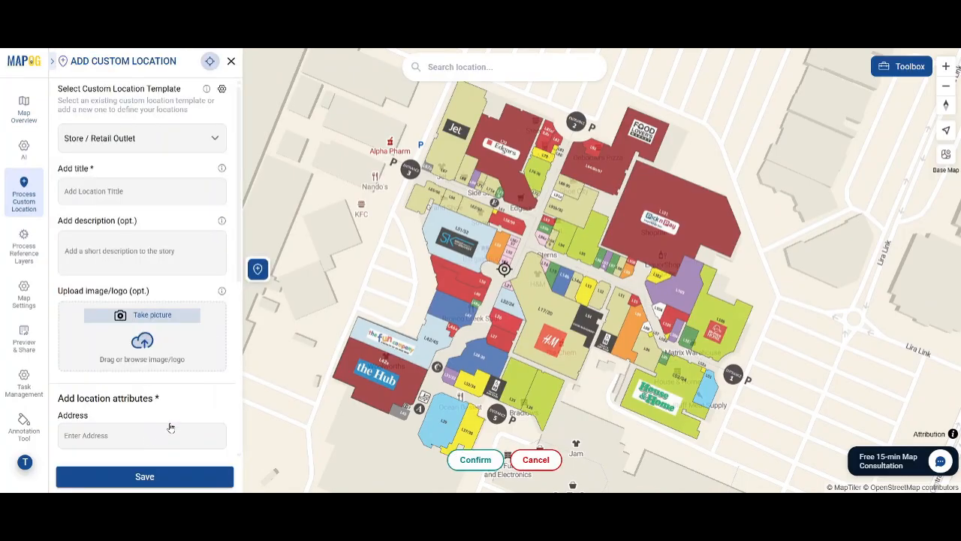
{"action": "left_click", "coordinate": [218, 145]}
{"action": "scroll", "coordinate": [112, 301], "scroll_direction": "down", "scroll_amount": 10}
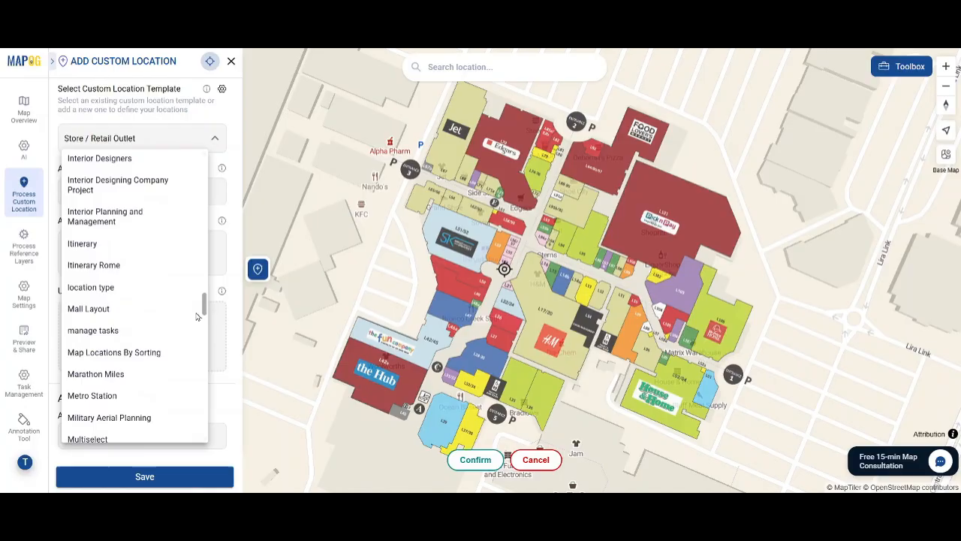
{"action": "left_click", "coordinate": [101, 311]}
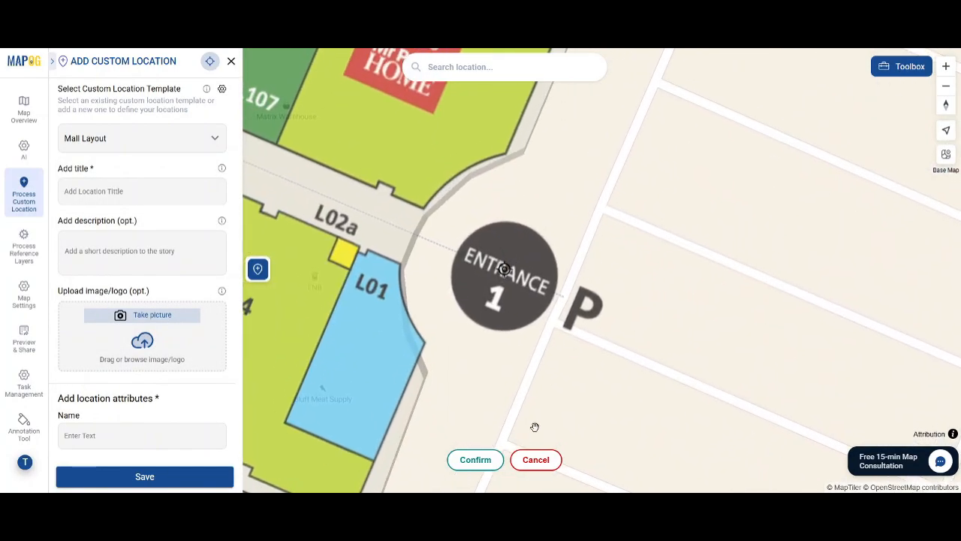
{"action": "left_click", "coordinate": [480, 459]}
Title the location "Entrance 1", describe it as "Main public entrance" and add a photo of the entrance
{"action": "left_click", "coordinate": [171, 254]}
{"action": "type", "text": "Main public entrance"}
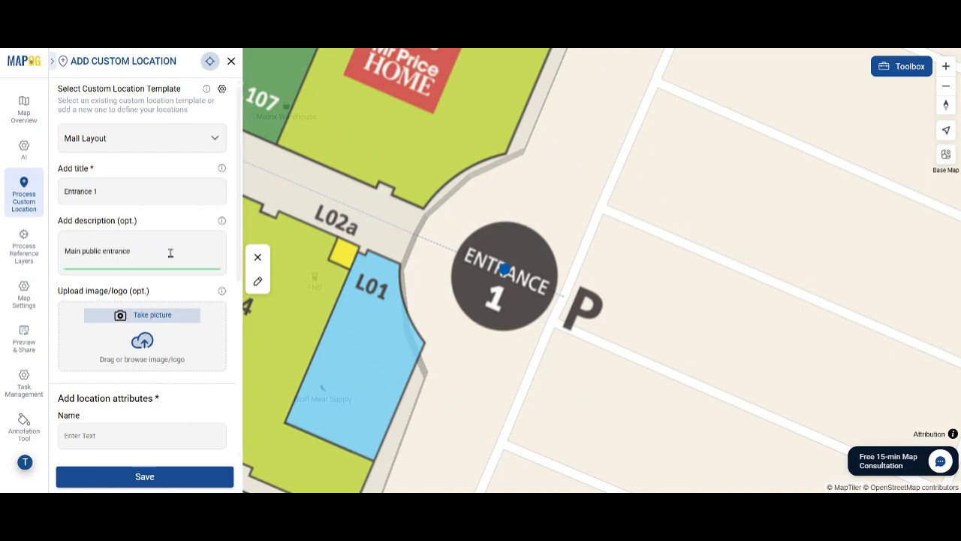
{"action": "left_click", "coordinate": [145, 357]}
{"action": "double_click", "coordinate": [172, 403]}
{"action": "scroll", "coordinate": [176, 405], "scroll_direction": "down", "scroll_amount": 5}
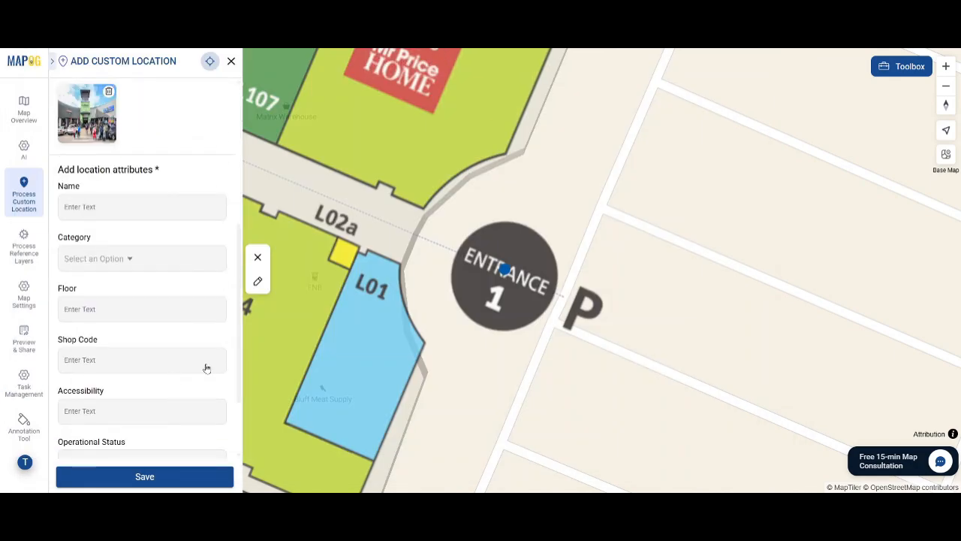
Fill in the name Entrance 1, category Entrance, floor ground, shop code E1 and accessibility "Wheelchair Accessible"
{"action": "left_click", "coordinate": [119, 266]}
{"action": "left_click", "coordinate": [89, 298]}
{"action": "left_click", "coordinate": [86, 312]}
{"action": "type", "text": "ground"}
{"action": "left_click", "coordinate": [179, 361]}
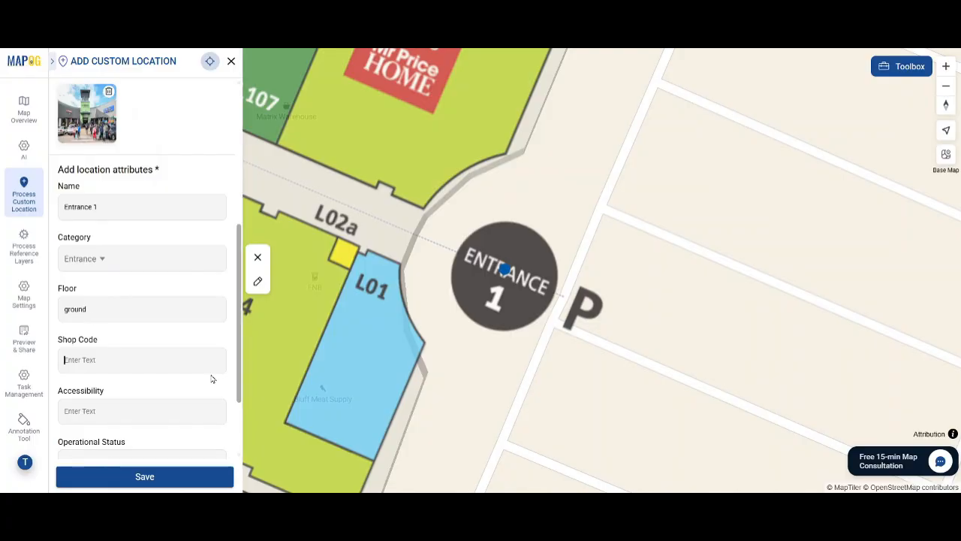
{"action": "type", "text": "E1"}
{"action": "left_click", "coordinate": [110, 410]}
{"action": "type", "text": "Wheelchair Accessible"}
Set the operational status to Open and the safety level to High, and save the location
{"action": "left_click", "coordinate": [98, 364]}
{"action": "left_click", "coordinate": [98, 379]}
{"action": "left_click", "coordinate": [98, 414]}
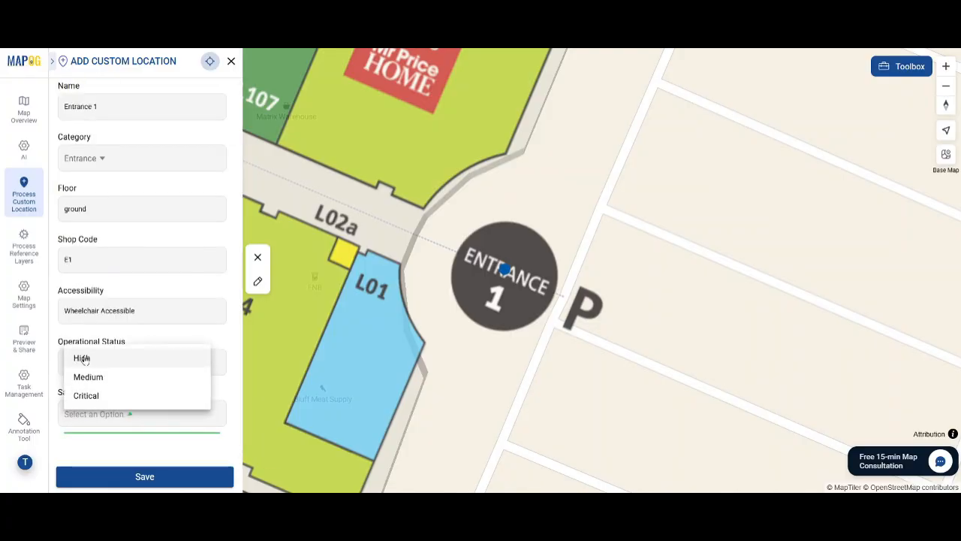
{"action": "left_click", "coordinate": [83, 359]}
{"action": "scroll", "coordinate": [125, 391], "scroll_direction": "up", "scroll_amount": 6}
{"action": "left_click", "coordinate": [140, 480]}
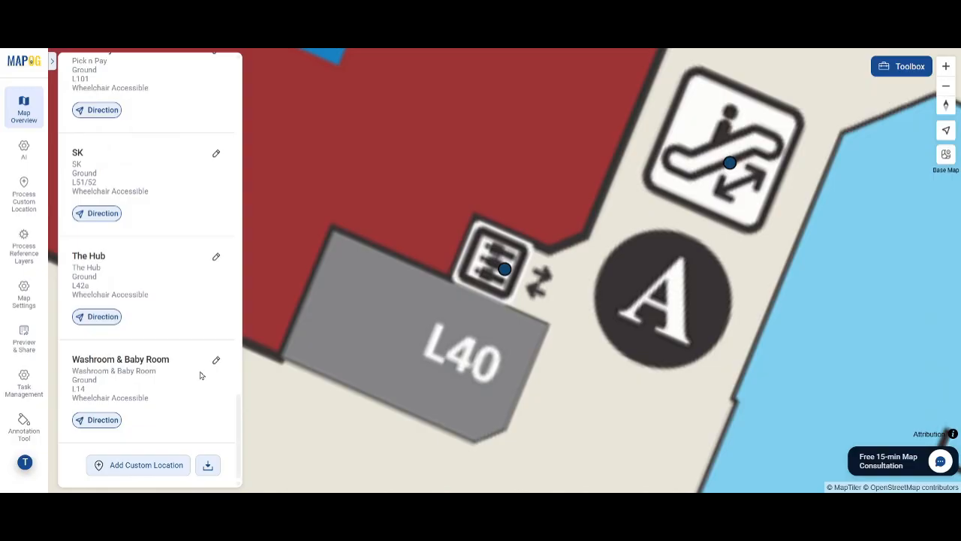
Set the location view of Washroom & Baby Room to a close zoom on its marker and save it
{"action": "left_click", "coordinate": [200, 375]}
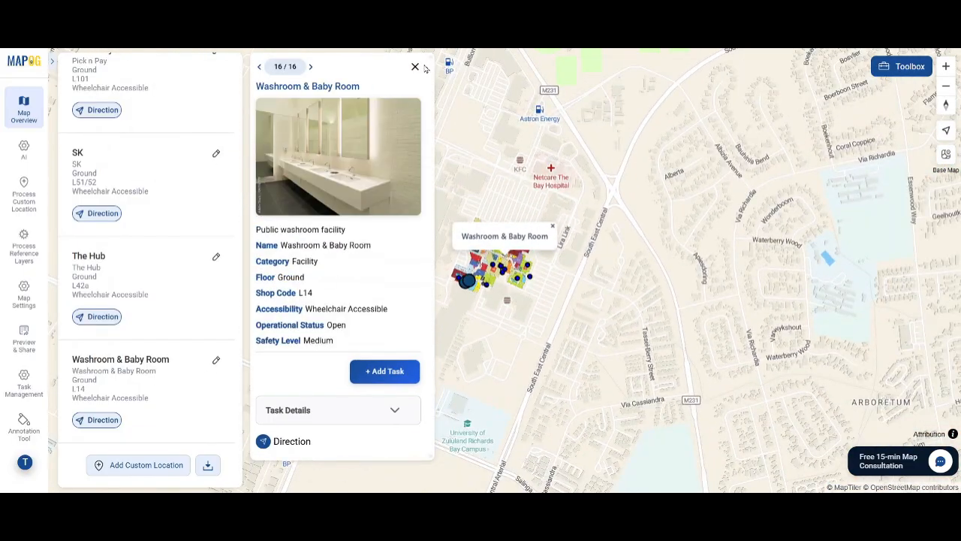
{"action": "left_click", "coordinate": [216, 362]}
{"action": "left_click", "coordinate": [300, 210]}
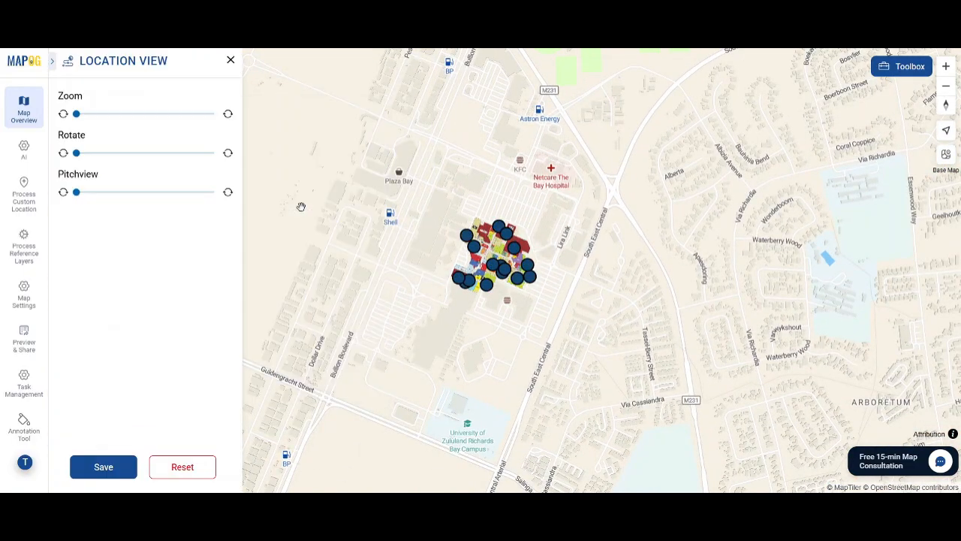
{"action": "left_click", "coordinate": [199, 115]}
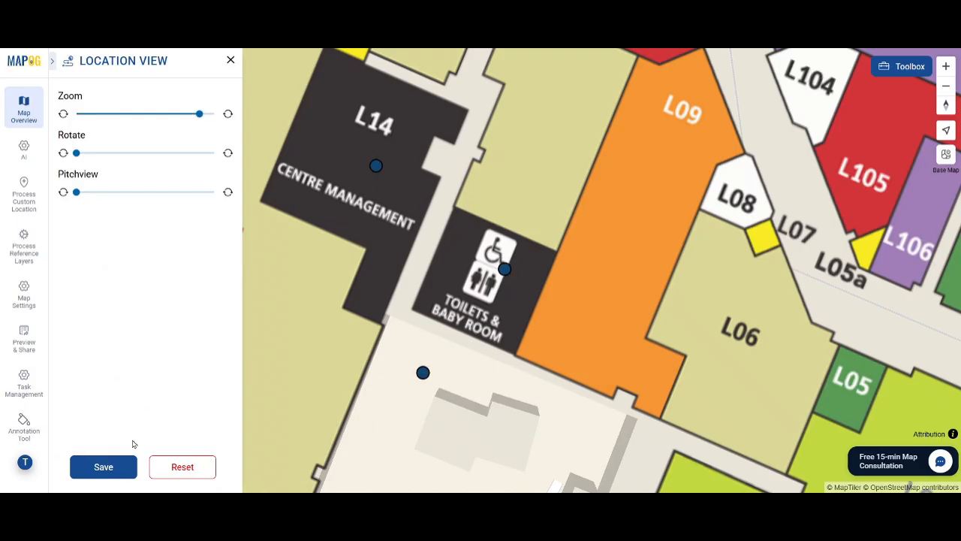
{"action": "left_click", "coordinate": [104, 466]}
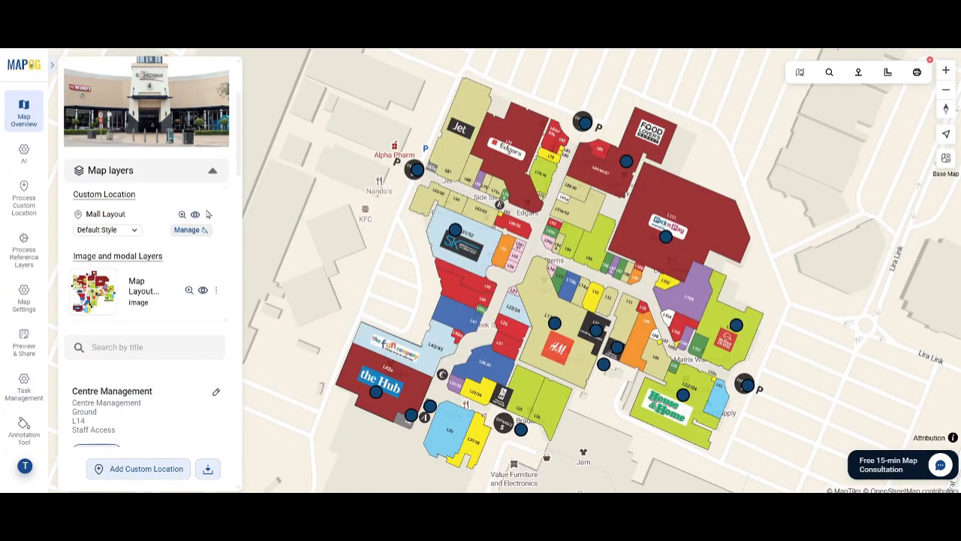
Style the Mall Layout layer's points by the Category attribute, save the style and close the style editor
{"action": "left_click", "coordinate": [209, 216]}
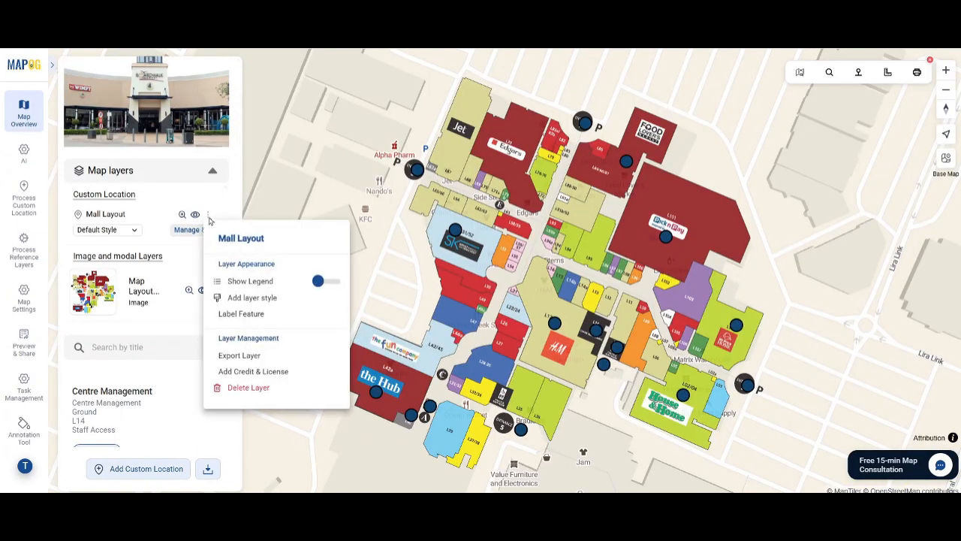
{"action": "left_click", "coordinate": [256, 298]}
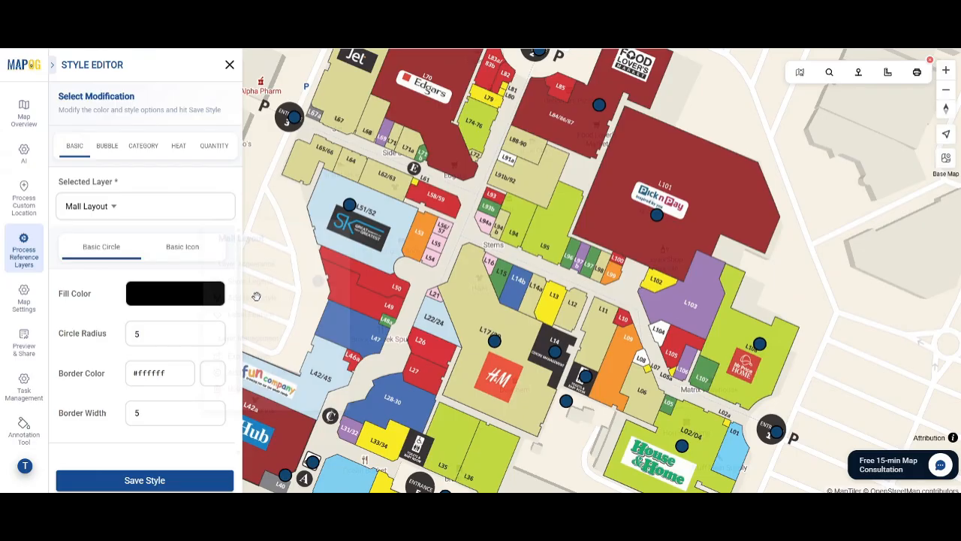
{"action": "left_click", "coordinate": [140, 147]}
{"action": "left_click", "coordinate": [154, 253]}
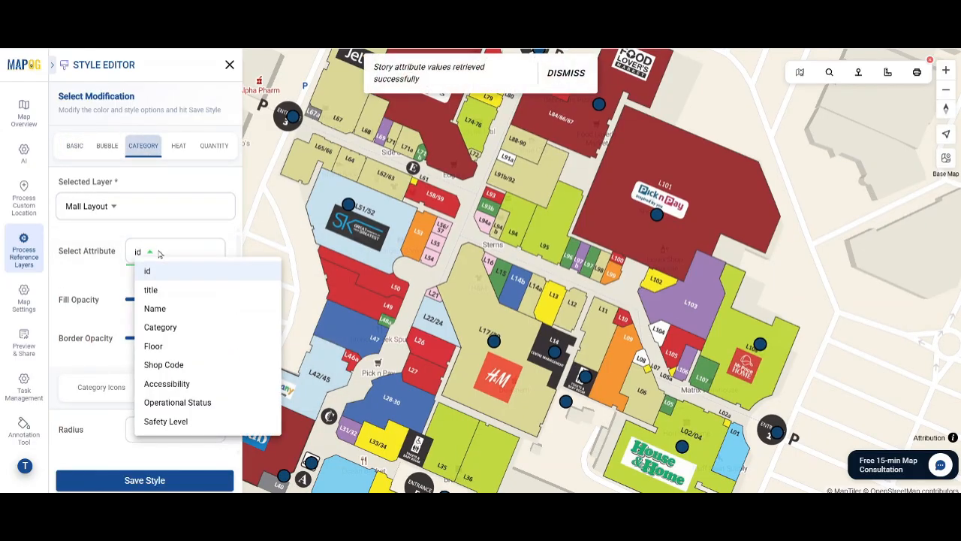
{"action": "left_click", "coordinate": [173, 328]}
{"action": "scroll", "coordinate": [118, 339], "scroll_direction": "down", "scroll_amount": 5}
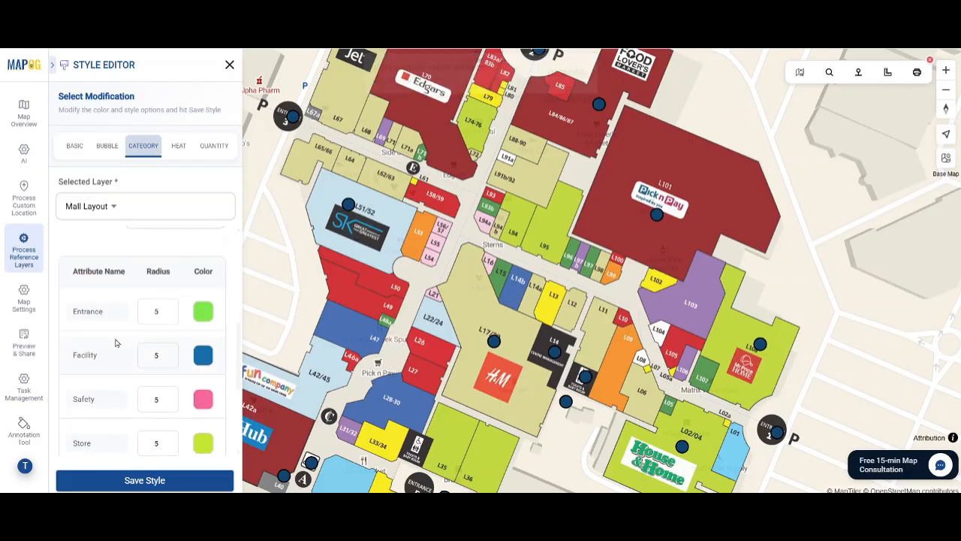
{"action": "left_click", "coordinate": [163, 484]}
{"action": "left_click", "coordinate": [511, 310]}
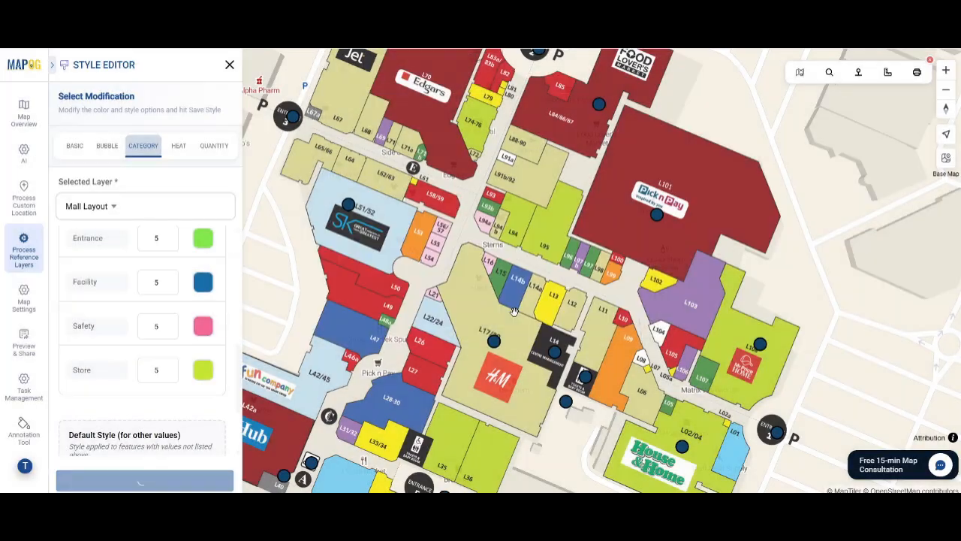
{"action": "scroll", "coordinate": [511, 311], "scroll_direction": "down", "scroll_amount": 3}
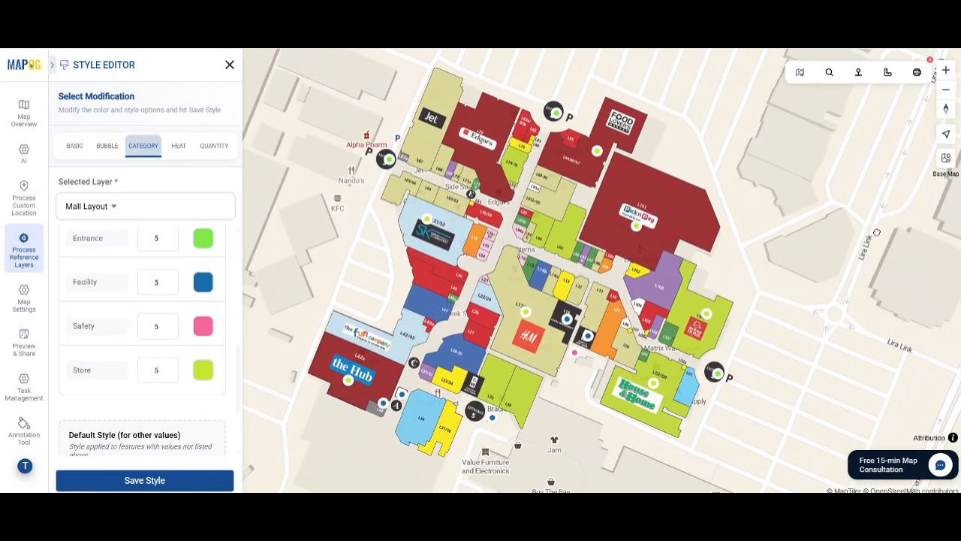
{"action": "left_click", "coordinate": [230, 65]}
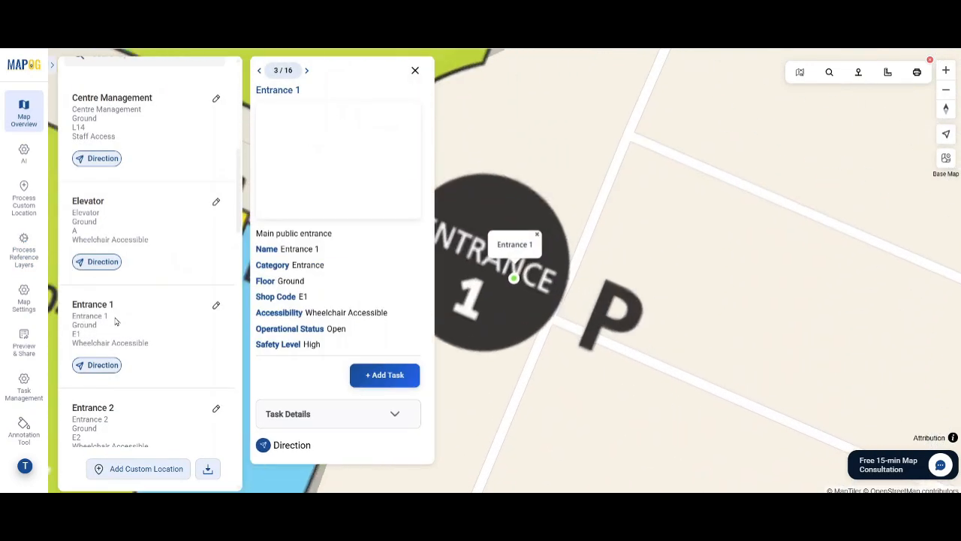
Start a task for Entrance 1 titled "Entrance access planning for Entraence 1", with a description about assessing pedestrian flow and recommending layout improvements
{"action": "left_click", "coordinate": [374, 383]}
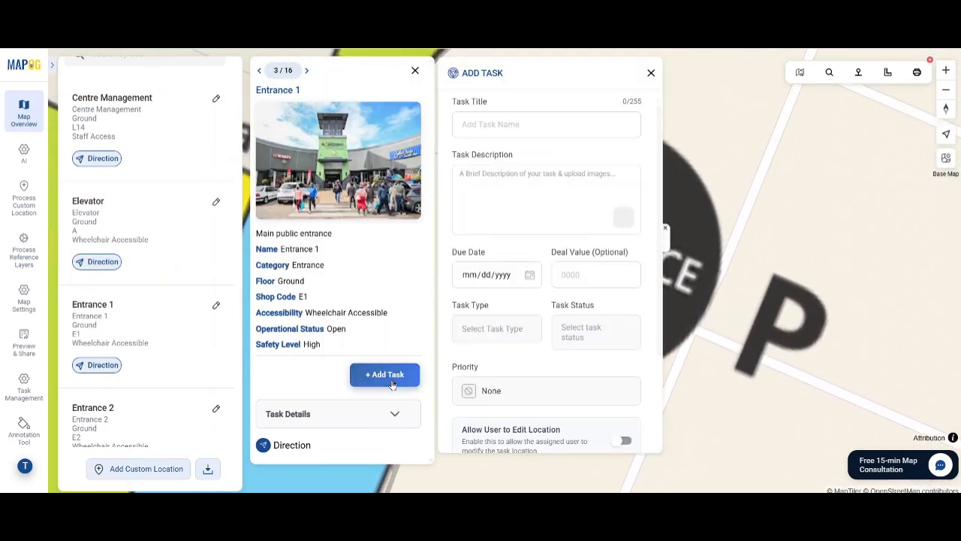
{"action": "type", "text": "Entrance access planning"}
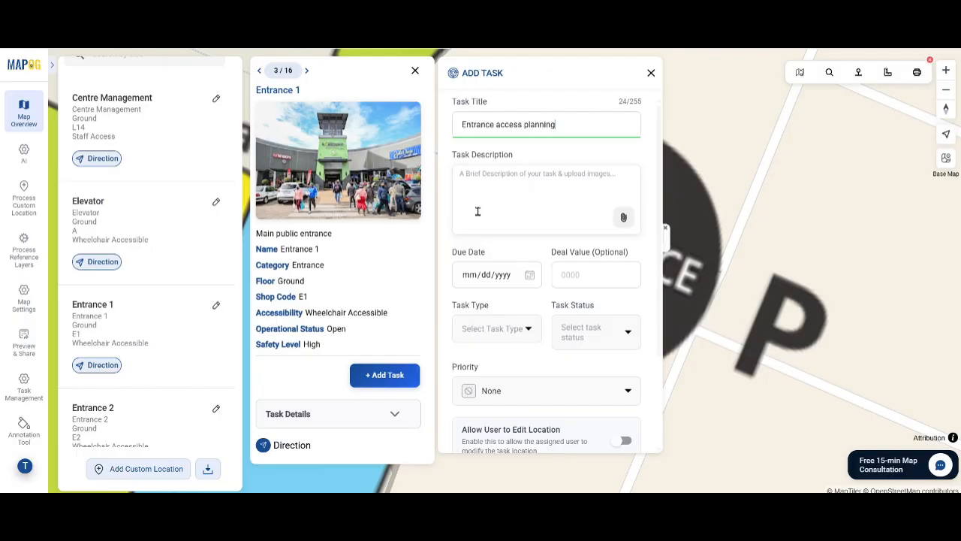
{"action": "left_click", "coordinate": [476, 213]}
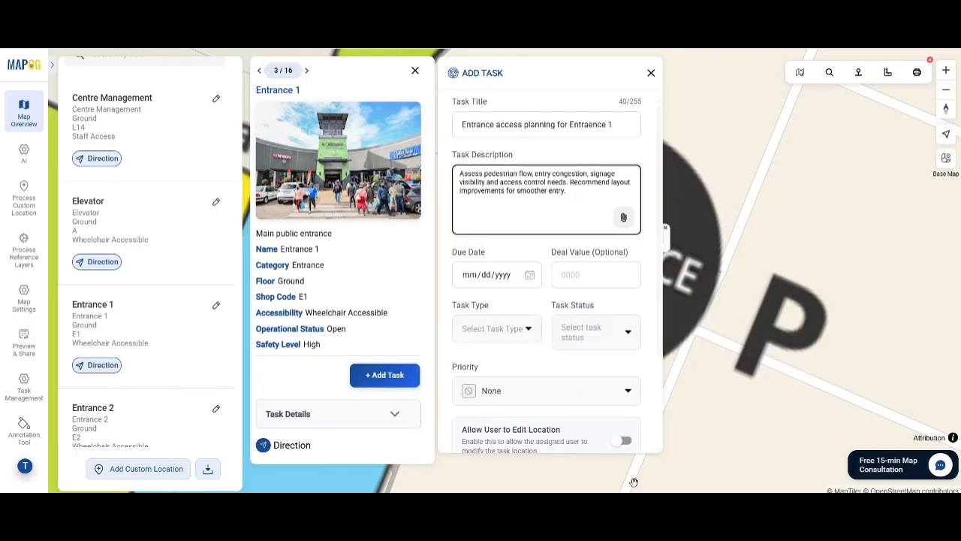
Set the task's due date to 03/01/2026, deal value to 15000, task type to Planning, status to Open and priority to High
{"action": "left_click", "coordinate": [531, 275]}
{"action": "left_click", "coordinate": [574, 294]}
{"action": "left_click", "coordinate": [477, 331]}
{"action": "left_click", "coordinate": [568, 274]}
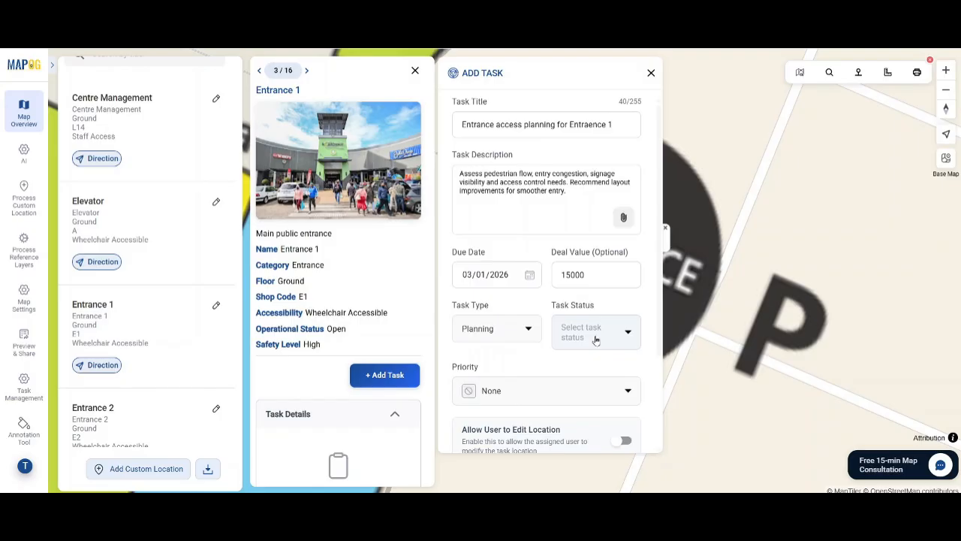
{"action": "left_click", "coordinate": [596, 337]}
{"action": "left_click", "coordinate": [584, 362]}
{"action": "scroll", "coordinate": [572, 301], "scroll_direction": "down", "scroll_amount": 3}
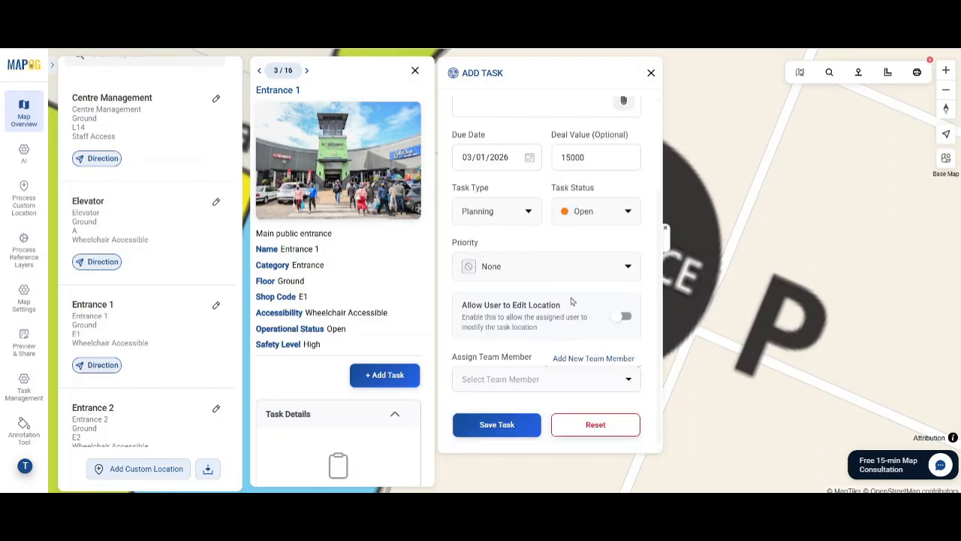
{"action": "left_click", "coordinate": [548, 266]}
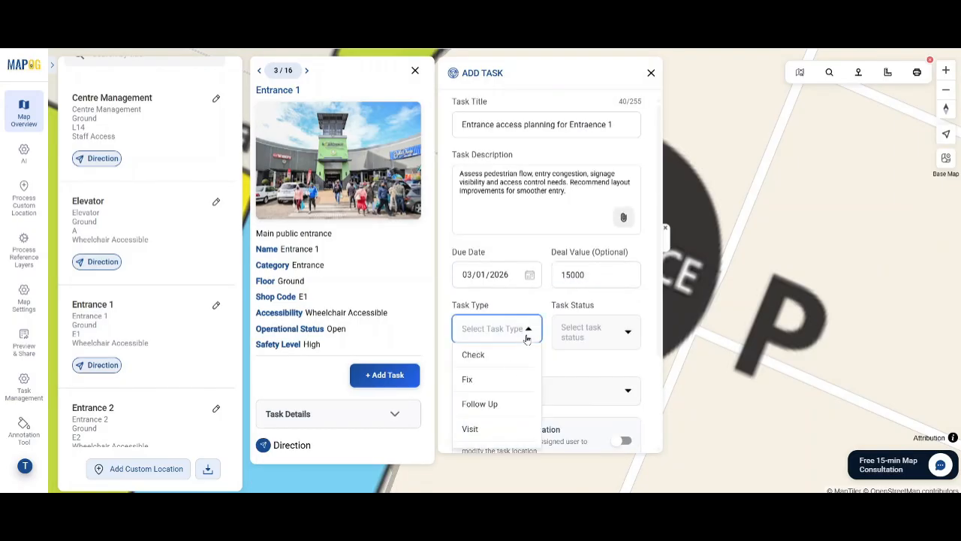
Create and save a new task type named Planning from the task type management
{"action": "scroll", "coordinate": [511, 410], "scroll_direction": "down", "scroll_amount": 2}
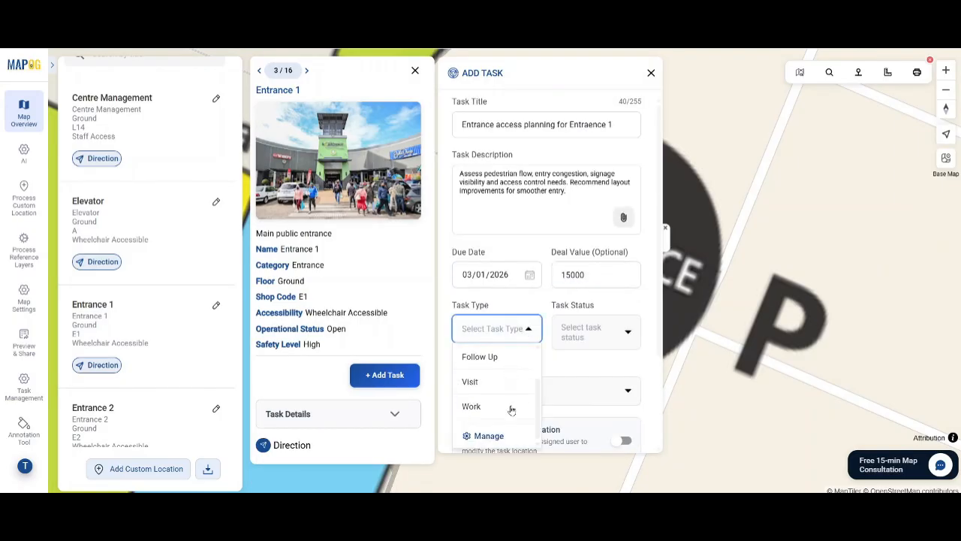
{"action": "left_click", "coordinate": [500, 437]}
{"action": "left_click", "coordinate": [531, 370]}
{"action": "left_click", "coordinate": [414, 271]}
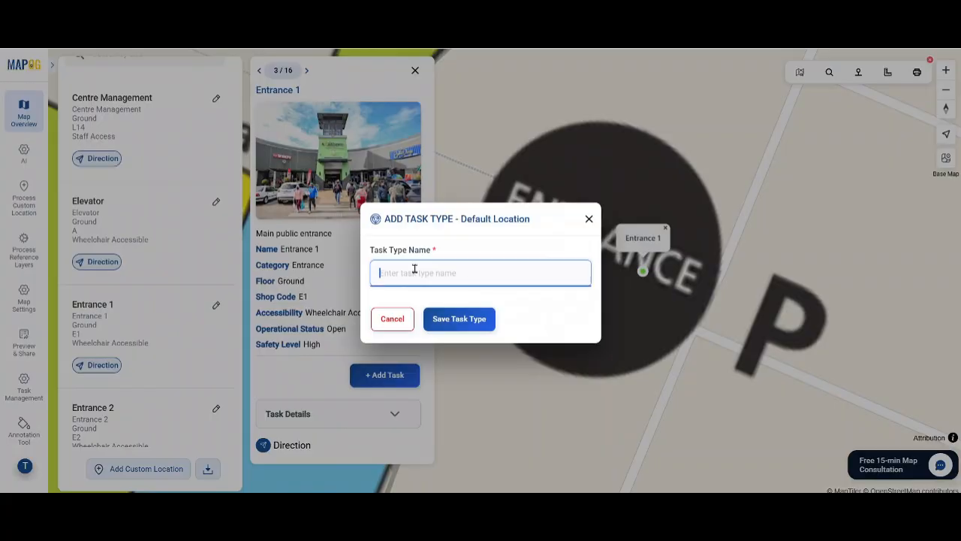
{"action": "type", "text": "Planning"}
{"action": "left_click", "coordinate": [458, 318]}
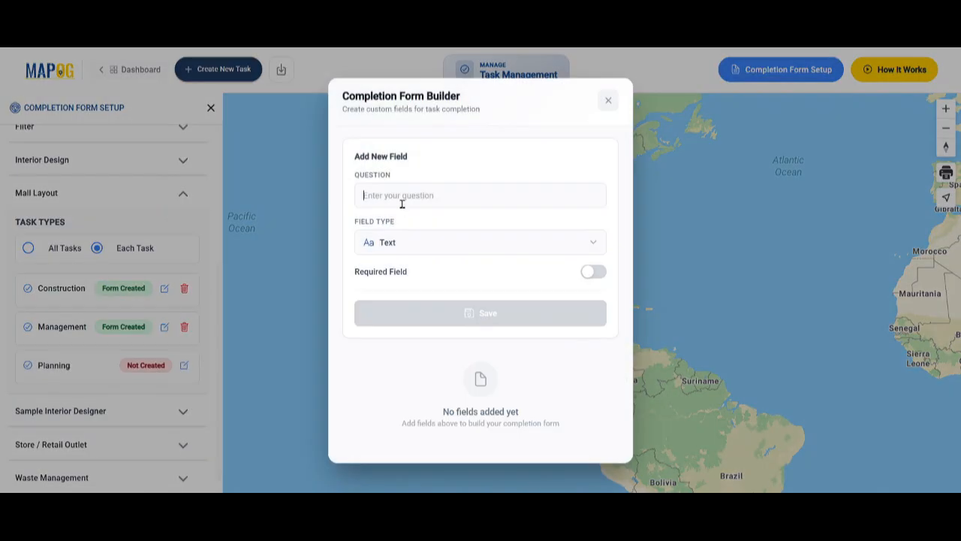
Add the Yes/No question "Is the allocated shop space aligned with the approved mall planning guidelines?" to the Mall Layout Planning completion form
{"action": "type", "text": "Is the allocated shop space aligned with the approved mall planning guidelines?"}
{"action": "left_click", "coordinate": [405, 242]}
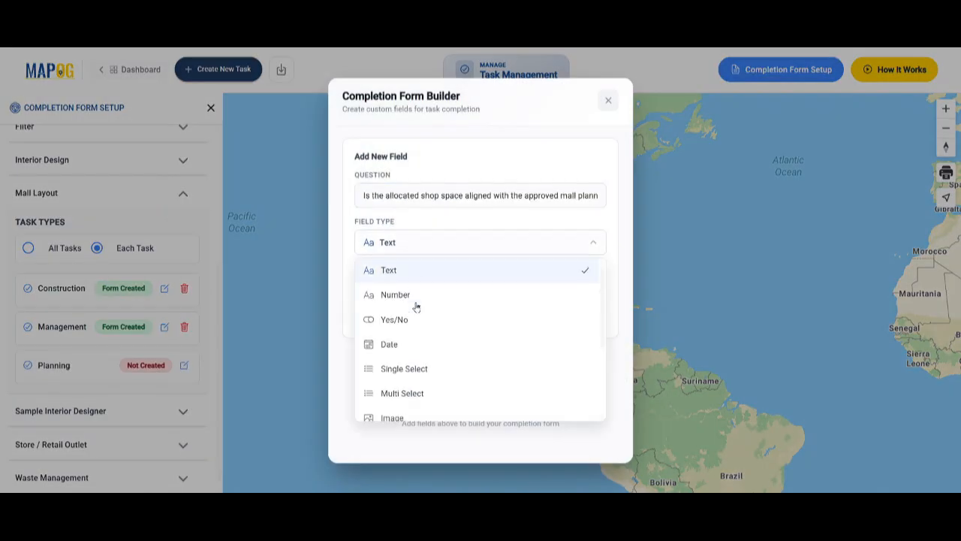
{"action": "left_click", "coordinate": [461, 318]}
{"action": "left_click", "coordinate": [462, 317]}
Add the question "Additional planning notes or constraints for this location" to the Planning completion form and save it
{"action": "left_click", "coordinate": [419, 218]}
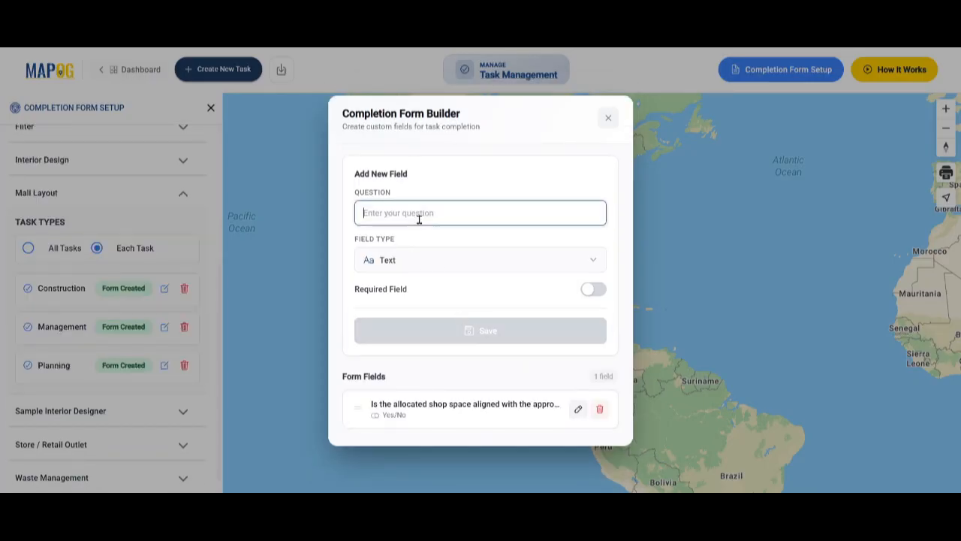
{"action": "type", "text": "Additional planning notes or constraints for this location"}
{"action": "left_click", "coordinate": [443, 331]}
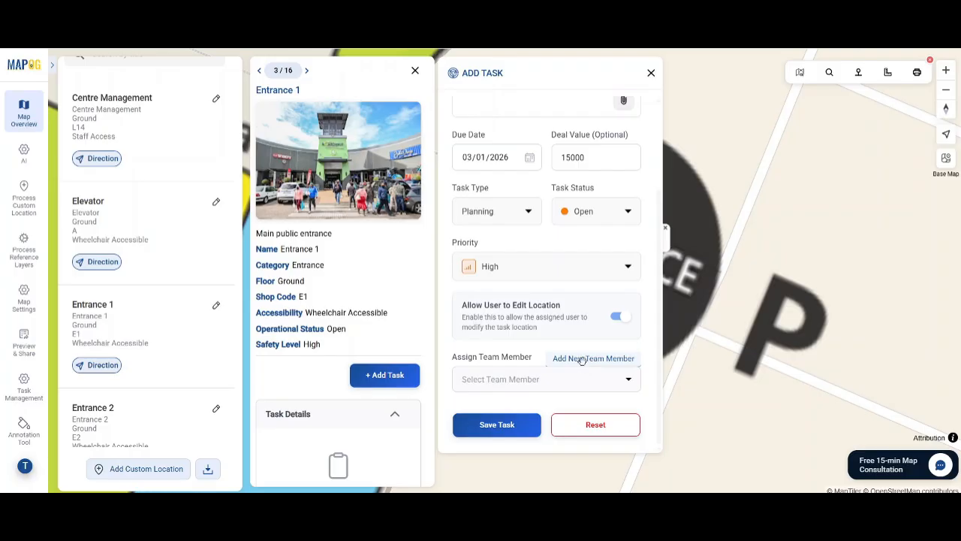
Add a new team member by entering their e-mail address and assigning the role Others
{"action": "left_click", "coordinate": [582, 359]}
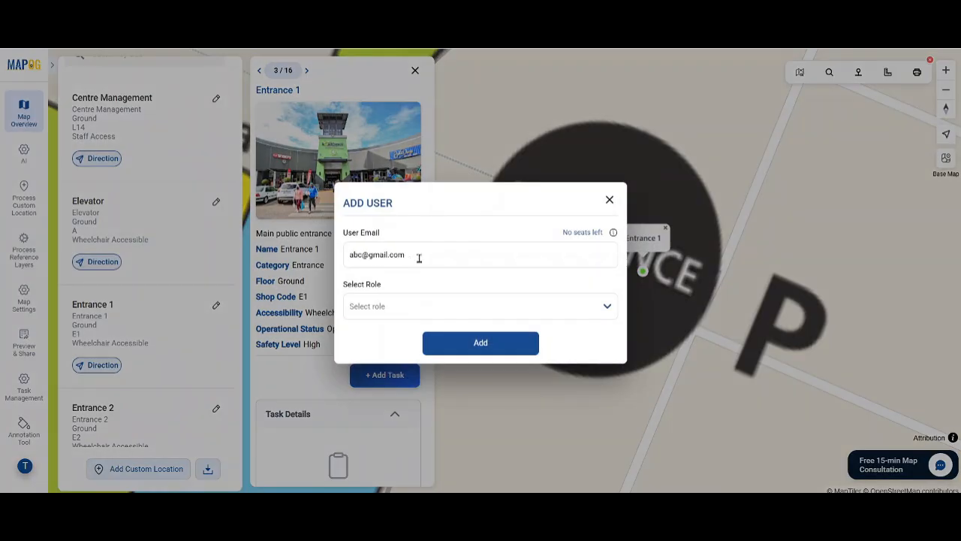
{"action": "left_click", "coordinate": [589, 307]}
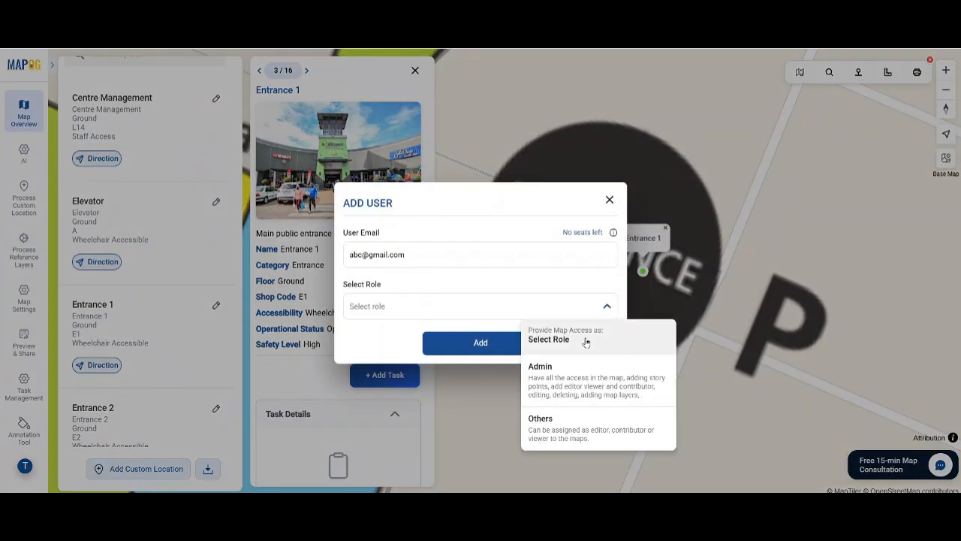
{"action": "left_click", "coordinate": [612, 443]}
{"action": "left_click", "coordinate": [480, 347]}
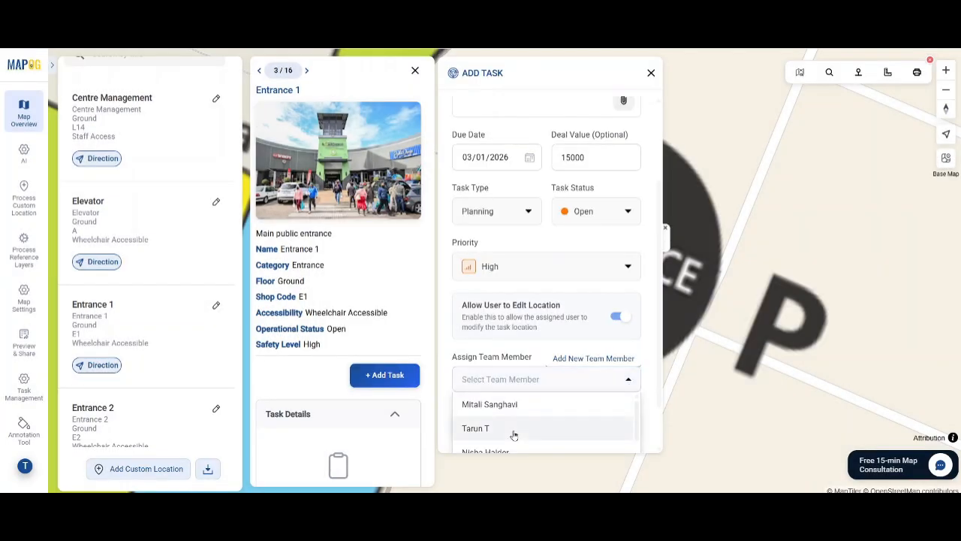
Assign the third listed team member to the Entrance 1 access planning task
{"action": "scroll", "coordinate": [512, 427], "scroll_direction": "down", "scroll_amount": 2}
{"action": "left_click", "coordinate": [505, 433]}
{"action": "scroll", "coordinate": [534, 391], "scroll_direction": "up", "scroll_amount": 2}
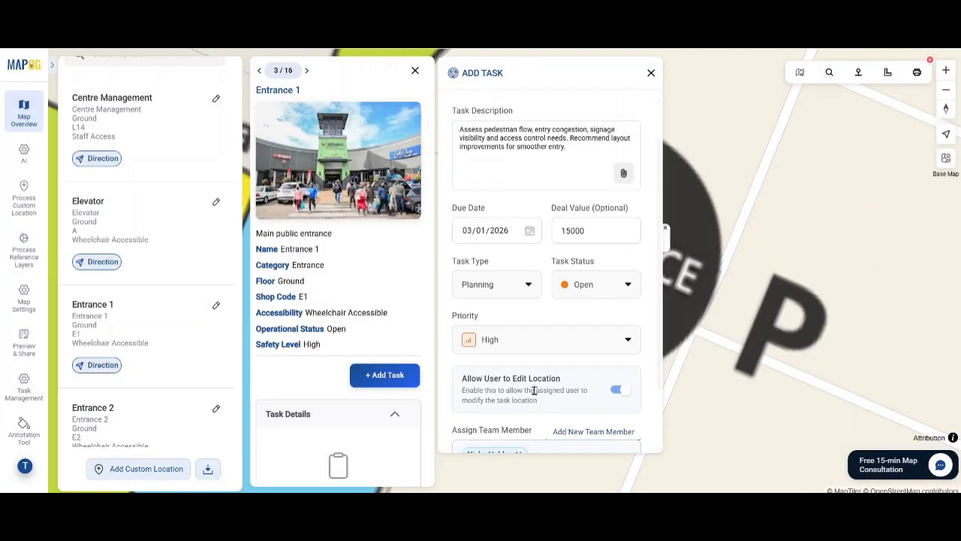
{"action": "scroll", "coordinate": [535, 393], "scroll_direction": "down", "scroll_amount": 2}
{"action": "scroll", "coordinate": [534, 393], "scroll_direction": "down", "scroll_amount": 1}
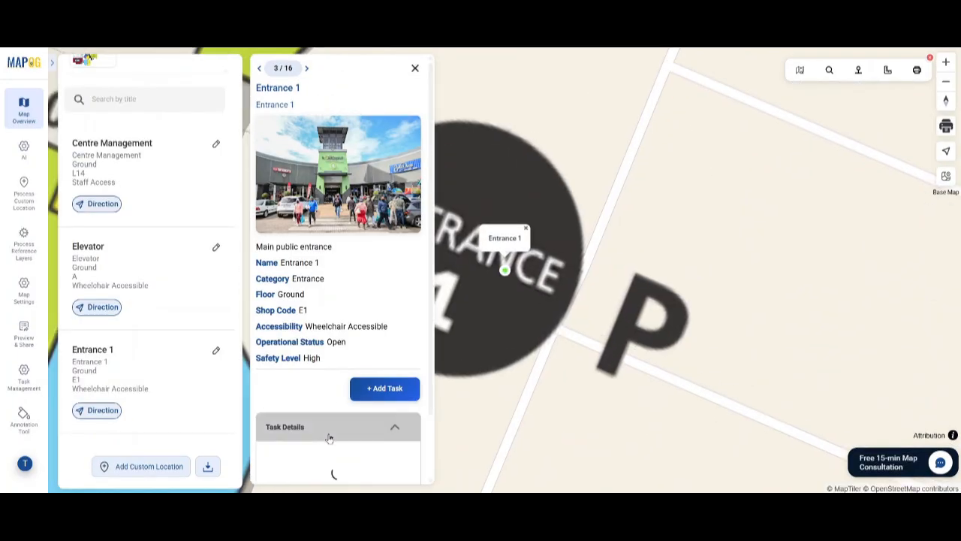
Review the Construction and Planning tasks listed under Entrance 1's task details, and close the task form
{"action": "scroll", "coordinate": [331, 437], "scroll_direction": "down", "scroll_amount": 1}
{"action": "scroll", "coordinate": [297, 386], "scroll_direction": "down", "scroll_amount": 1}
{"action": "left_click", "coordinate": [297, 385]}
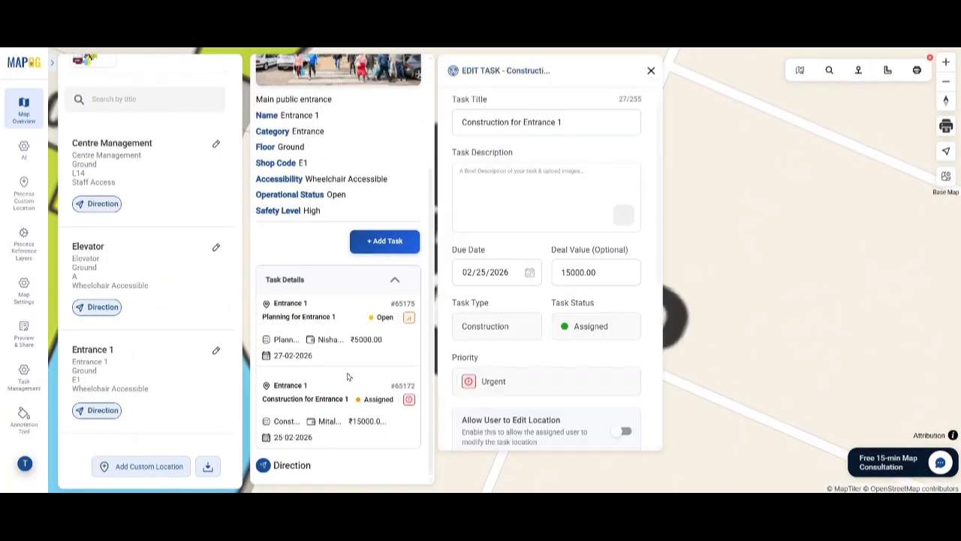
{"action": "left_click", "coordinate": [284, 317]}
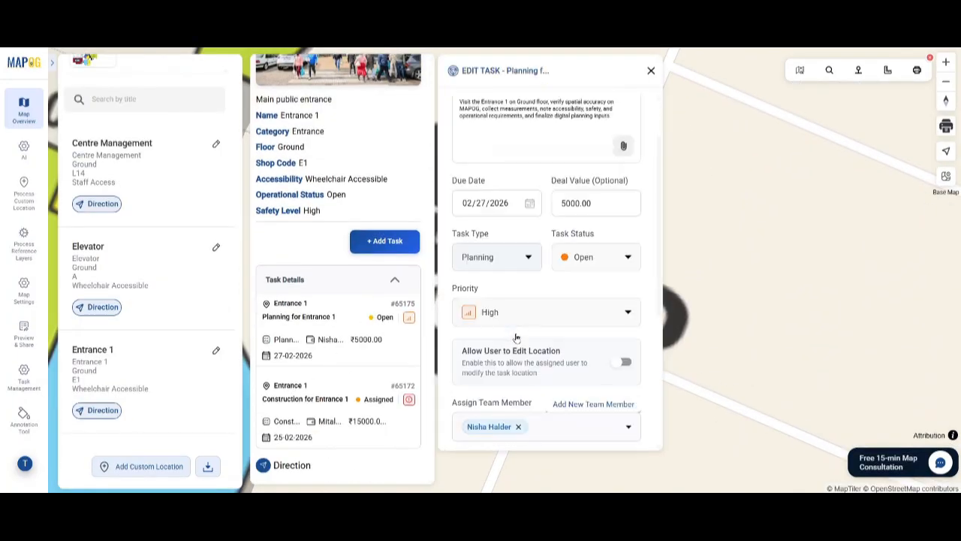
{"action": "scroll", "coordinate": [515, 307], "scroll_direction": "up", "scroll_amount": 2}
{"action": "left_click", "coordinate": [651, 72]}
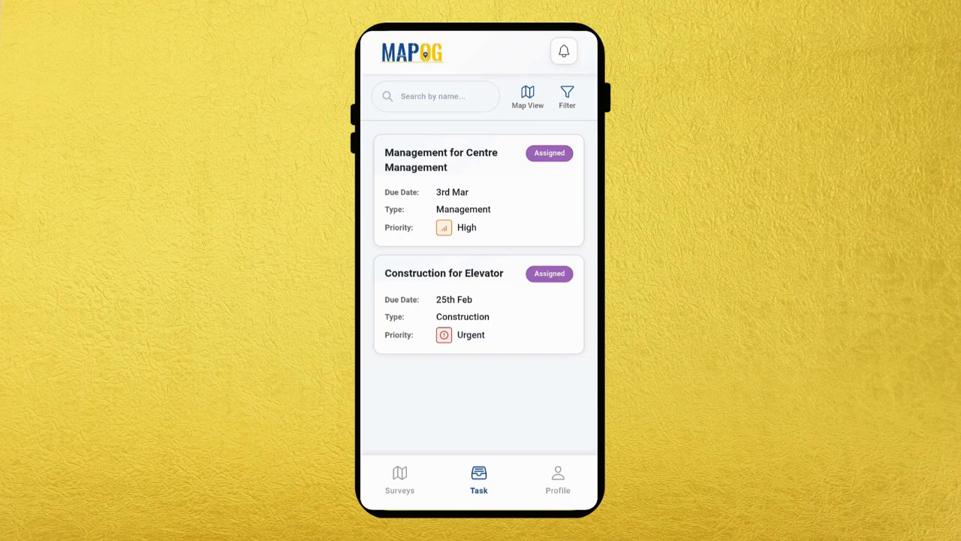
In the MAPOG mobile app, show the assigned tasks on the map and expand the task list to full height
{"action": "left_click", "coordinate": [527, 97]}
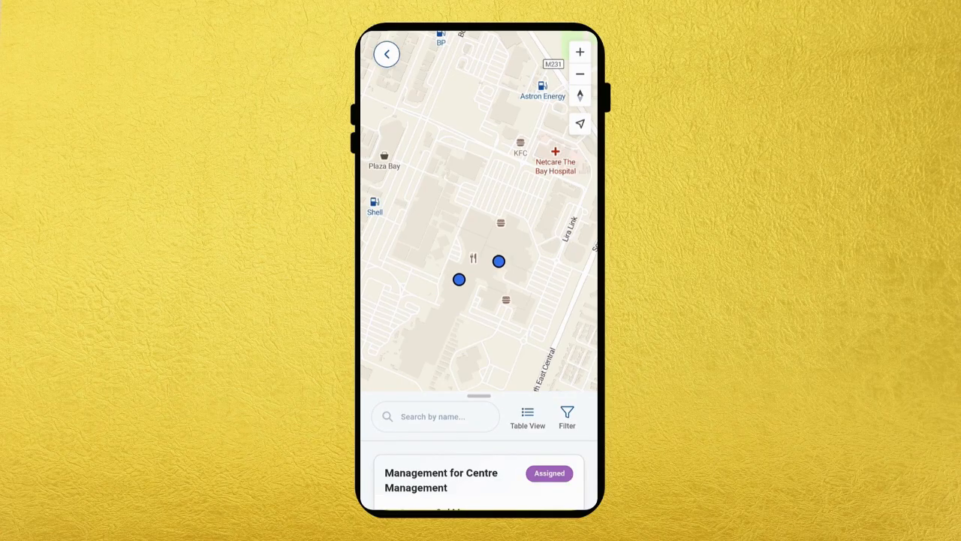
{"action": "left_click_drag", "start_coordinate": [479, 396], "coordinate": [479, 332]}
{"action": "left_click_drag", "start_coordinate": [479, 396], "coordinate": [480, 86]}
Filter the assigned tasks by the priority Urgent and apply the filter
{"action": "left_click", "coordinate": [435, 54]}
{"action": "left_click", "coordinate": [568, 63]}
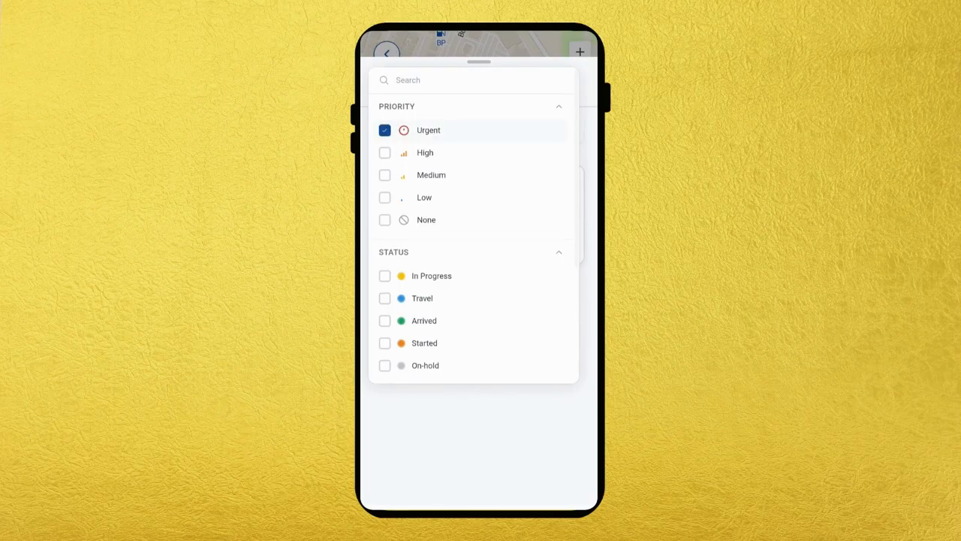
{"action": "left_click", "coordinate": [479, 450]}
Open the urgent Construction for Elevator task and update its stage to Started
{"action": "left_click", "coordinate": [444, 176]}
{"action": "scroll", "coordinate": [553, 168], "scroll_direction": "down", "scroll_amount": 5}
{"action": "scroll", "coordinate": [554, 167], "scroll_direction": "up", "scroll_amount": 1}
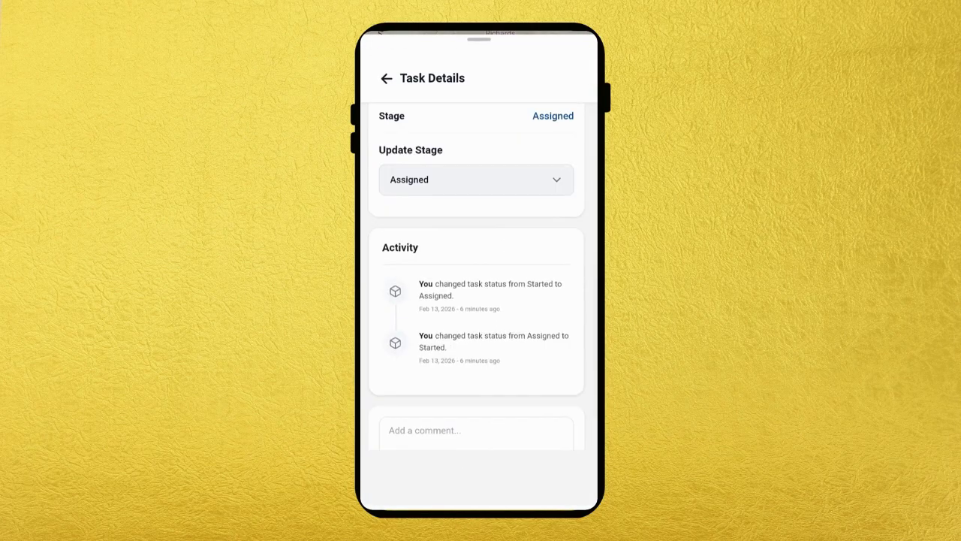
{"action": "left_click", "coordinate": [554, 180]}
{"action": "scroll", "coordinate": [554, 204], "scroll_direction": "down", "scroll_amount": 3}
{"action": "scroll", "coordinate": [541, 245], "scroll_direction": "up", "scroll_amount": 1}
{"action": "left_click", "coordinate": [516, 247]}
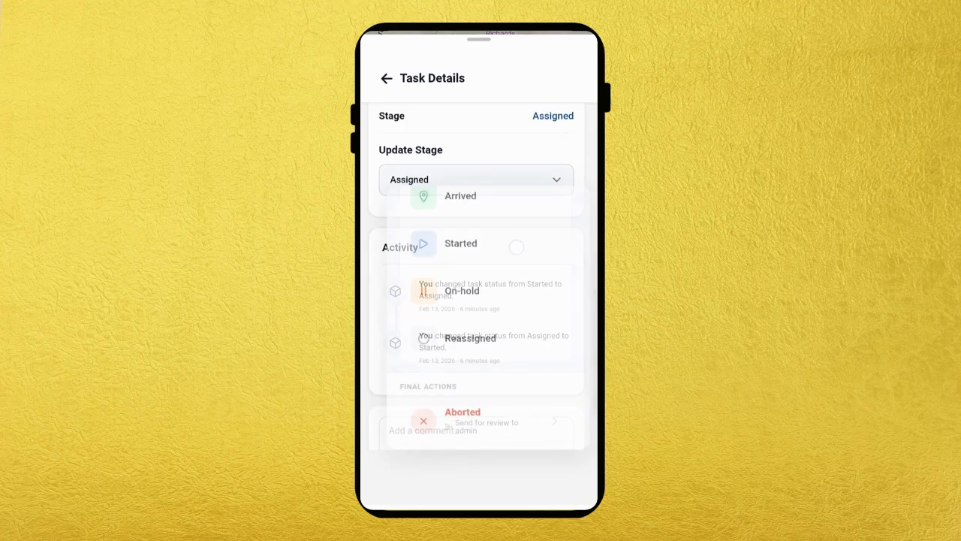
Mark the task as Completed and fill in its completion form with No for public use and Maintenance as the management activity
{"action": "left_click", "coordinate": [554, 179]}
{"action": "scroll", "coordinate": [534, 277], "scroll_direction": "down", "scroll_amount": 3}
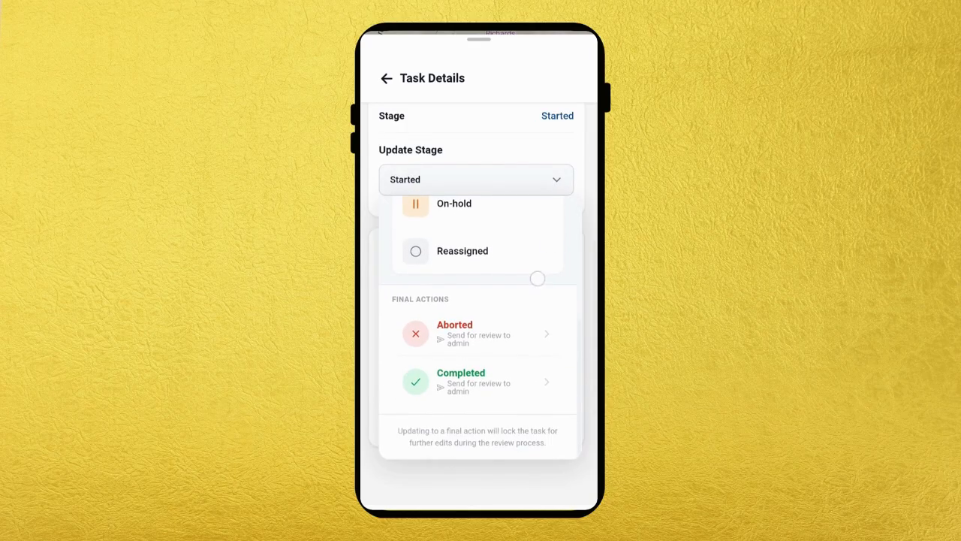
{"action": "left_click", "coordinate": [495, 373]}
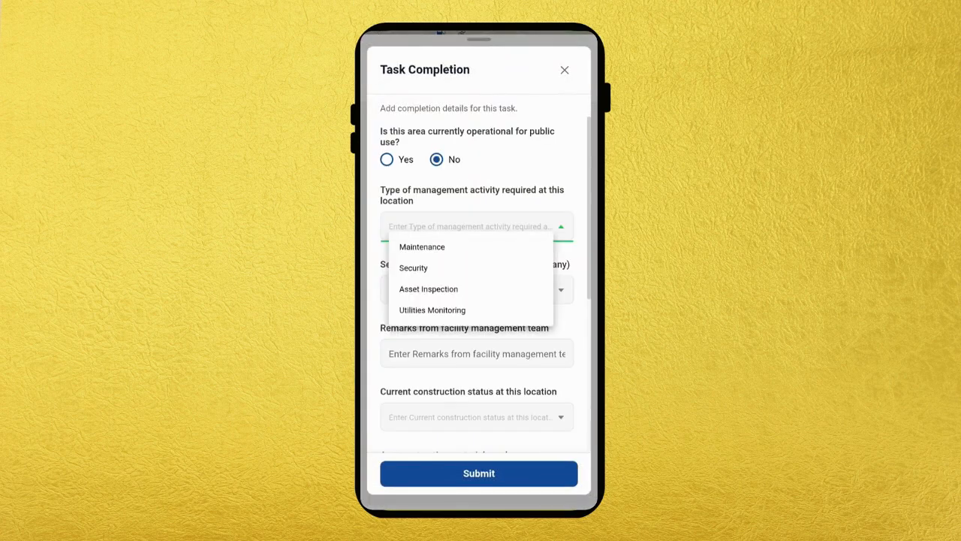
{"action": "left_click", "coordinate": [458, 248]}
{"action": "scroll", "coordinate": [543, 278], "scroll_direction": "down", "scroll_amount": 1}
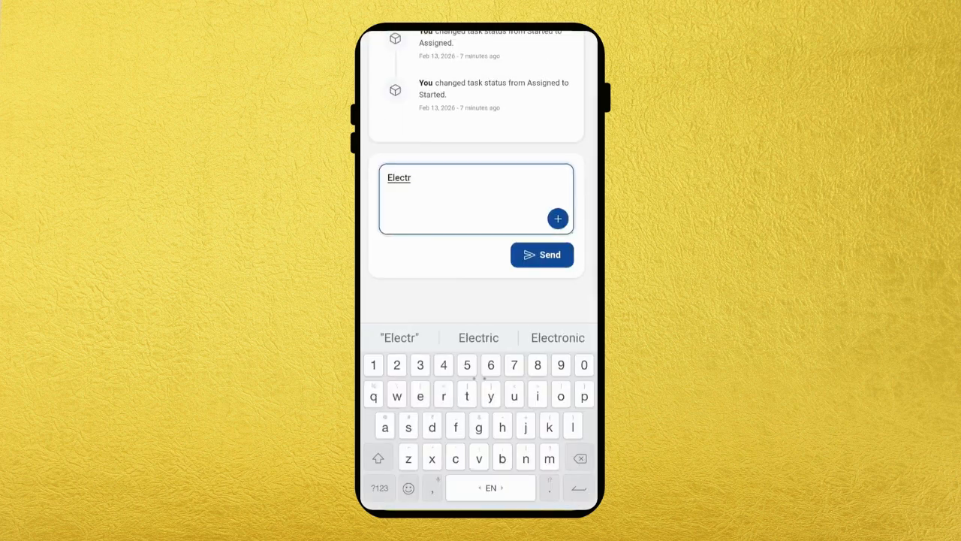
Attach a camera photo of the elevator work to the task comment
{"action": "left_click", "coordinate": [558, 218]}
{"action": "left_click", "coordinate": [479, 444]}
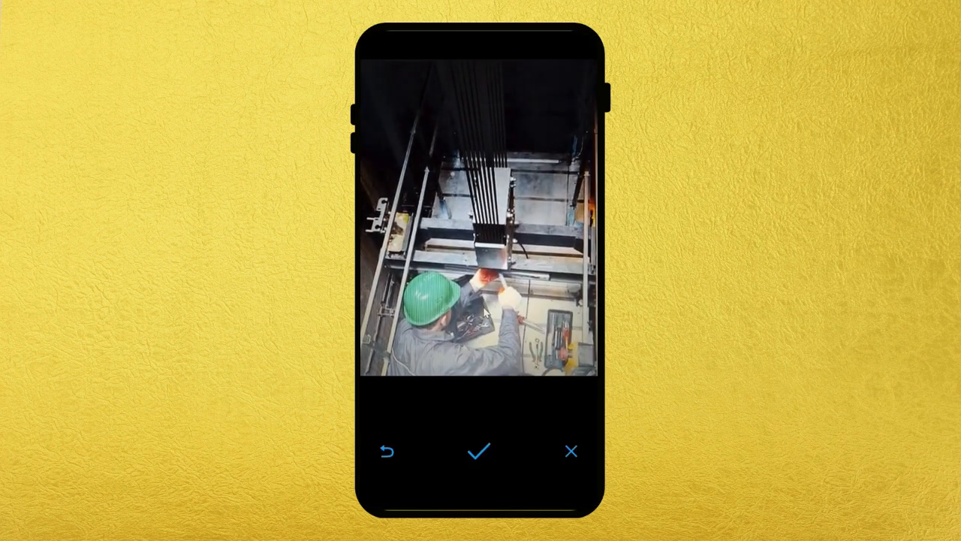
{"action": "left_click", "coordinate": [479, 451]}
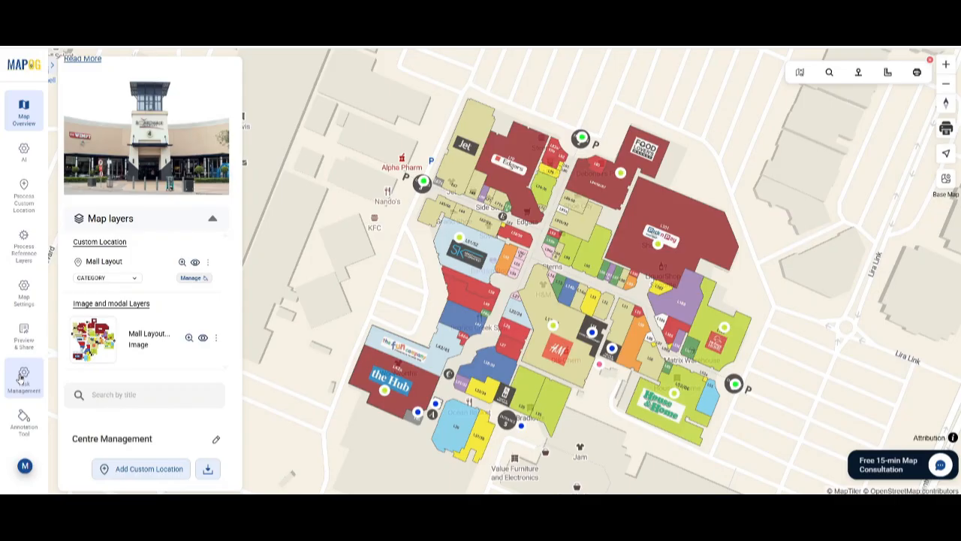
In the web map's task management, filter the tasks by type Construction and by assignee, and clear all filters
{"action": "left_click", "coordinate": [23, 377]}
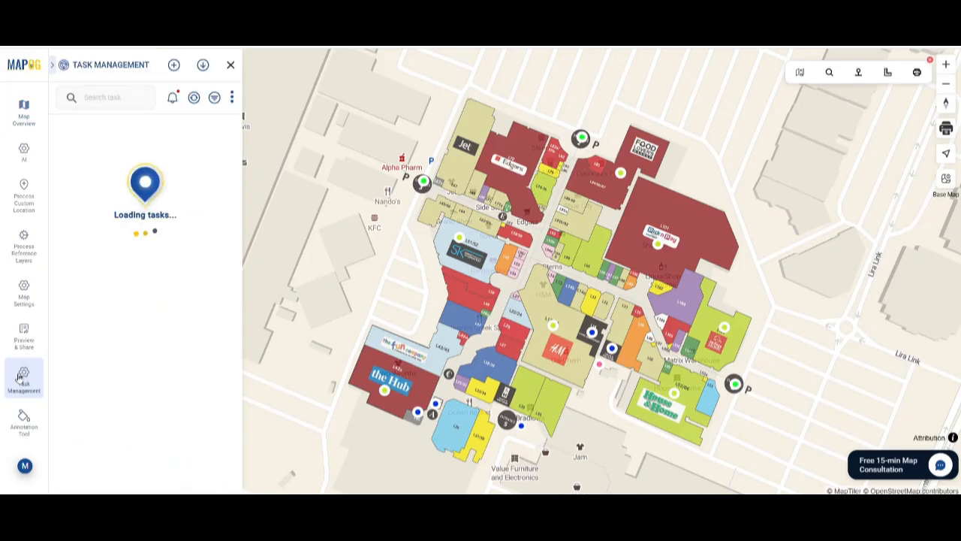
{"action": "left_click", "coordinate": [214, 99]}
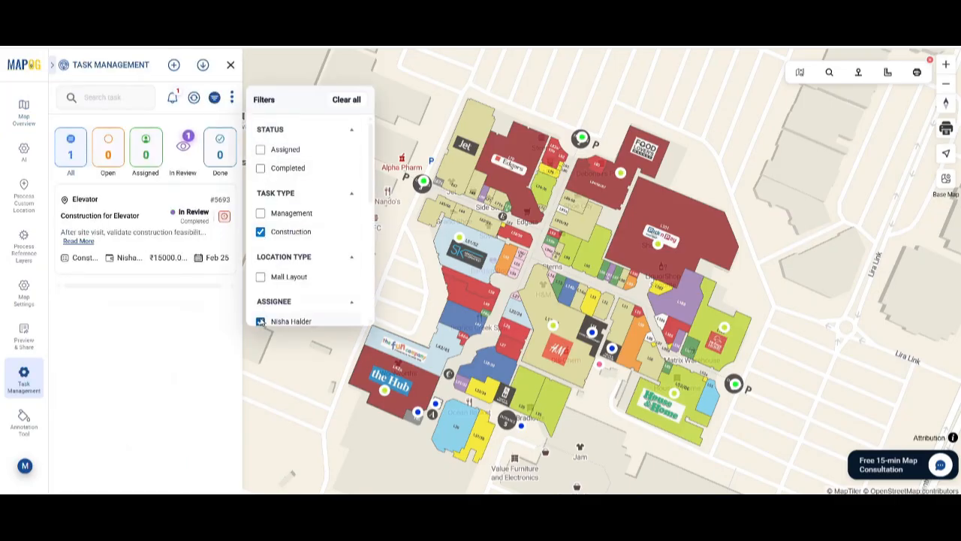
{"action": "left_click", "coordinate": [344, 100]}
Open the Construction for Elevator task and review its details, assignee and activity history alongside the mall map
{"action": "left_click", "coordinate": [91, 213]}
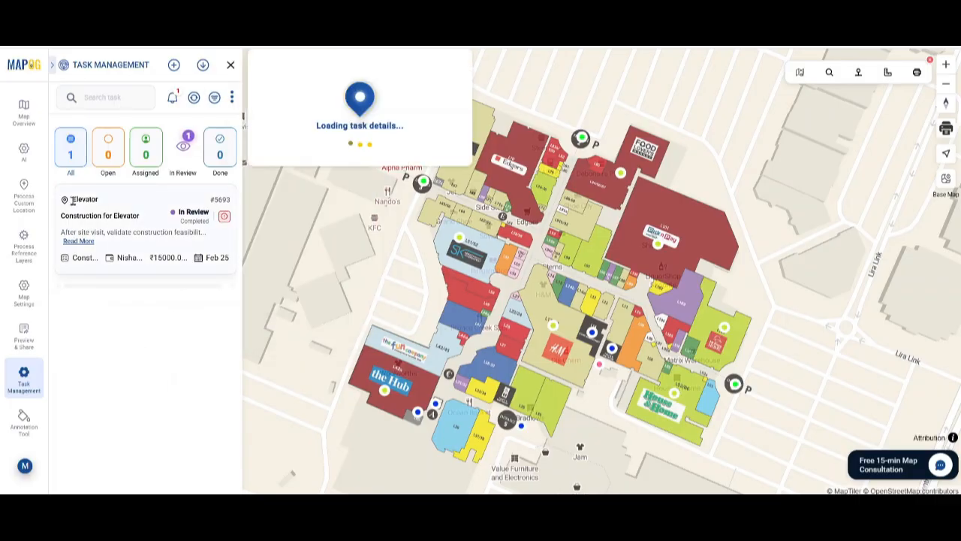
{"action": "left_click", "coordinate": [948, 66]}
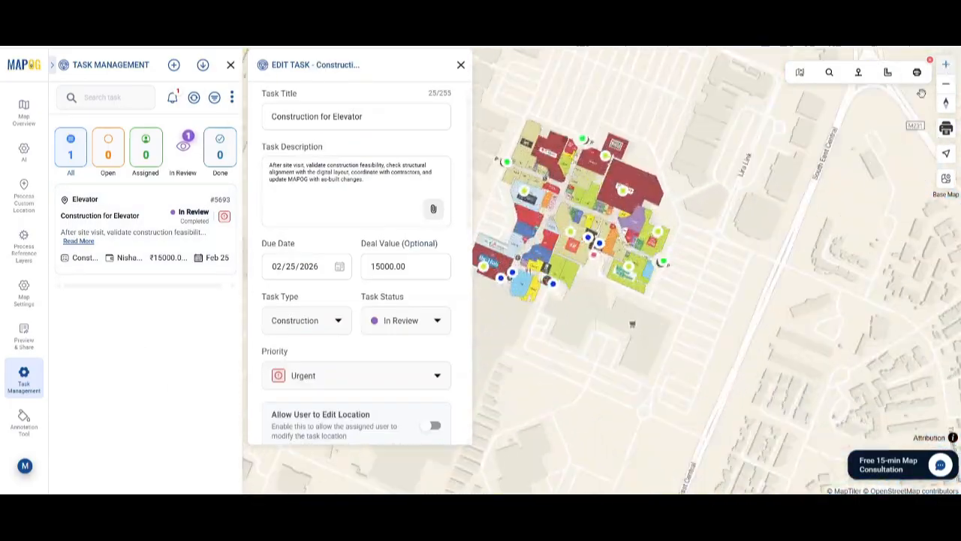
{"action": "scroll", "coordinate": [372, 158], "scroll_direction": "down", "scroll_amount": 7}
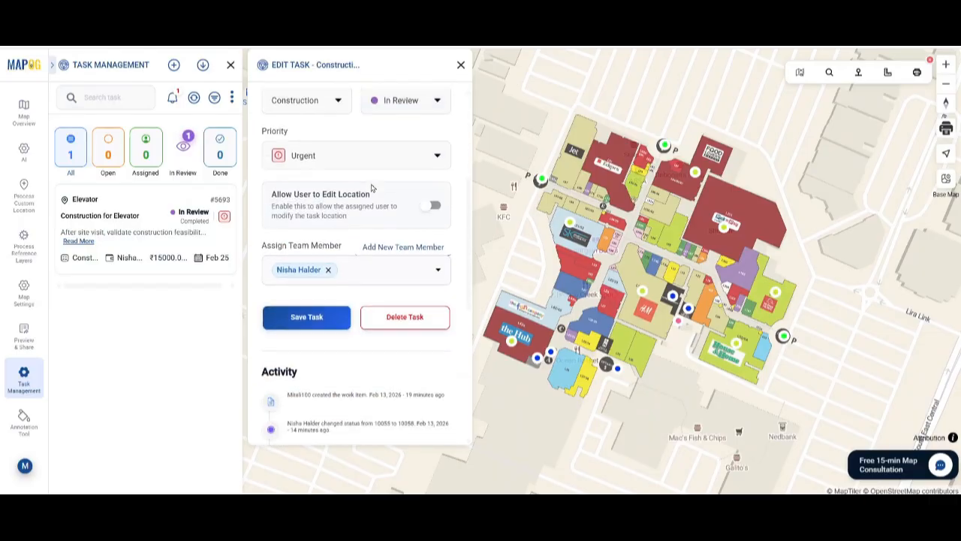
{"action": "left_click", "coordinate": [434, 351]}
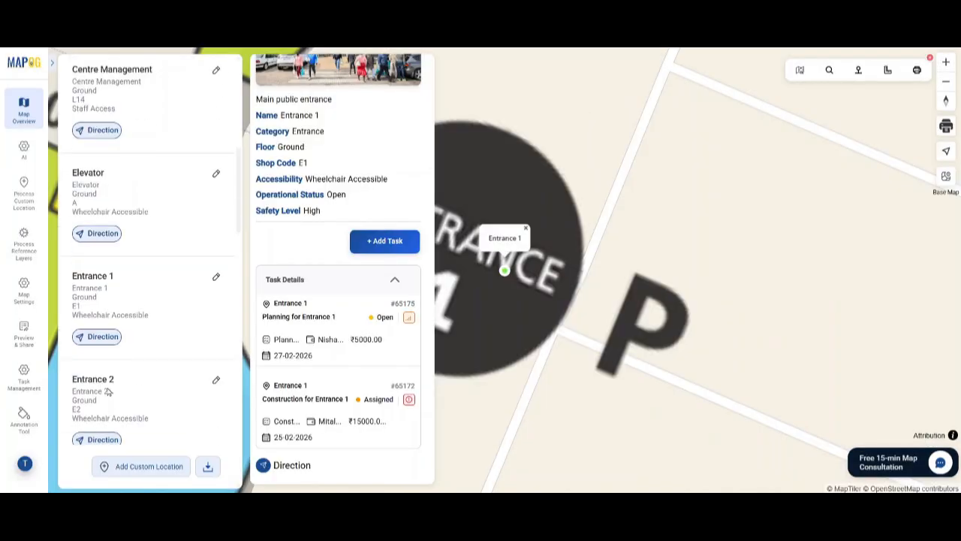
Show the Entrance 2 location, expand its task details and review the Planning for Entrance 2 task
{"action": "left_click", "coordinate": [112, 382]}
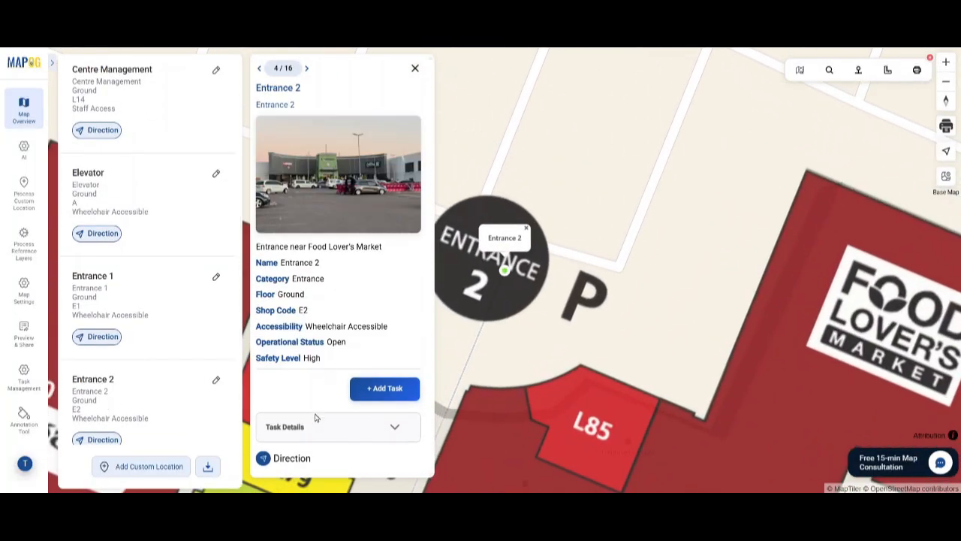
{"action": "left_click", "coordinate": [316, 418]}
{"action": "left_click", "coordinate": [293, 399]}
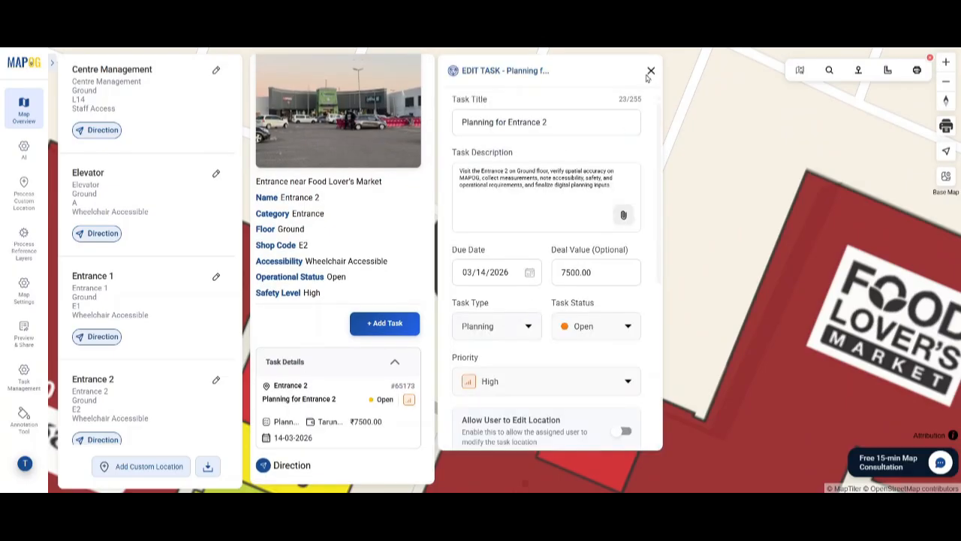
{"action": "left_click", "coordinate": [650, 71]}
Show the Entrance 3 location on the mall map and examine the task listed in its task details
{"action": "scroll", "coordinate": [133, 444], "scroll_direction": "down", "scroll_amount": 2}
{"action": "left_click", "coordinate": [125, 378]}
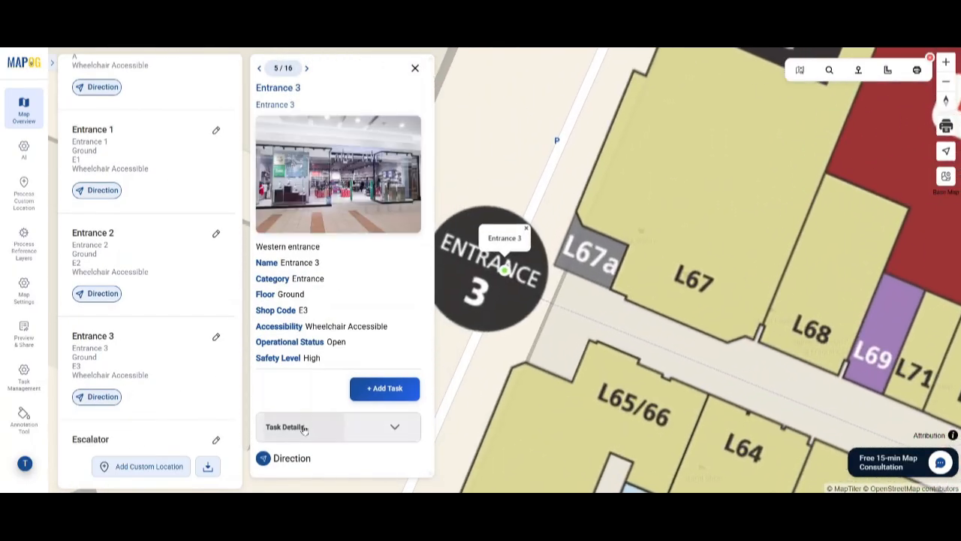
{"action": "left_click", "coordinate": [304, 426]}
{"action": "left_click", "coordinate": [294, 399]}
{"action": "scroll", "coordinate": [472, 353], "scroll_direction": "up", "scroll_amount": 3}
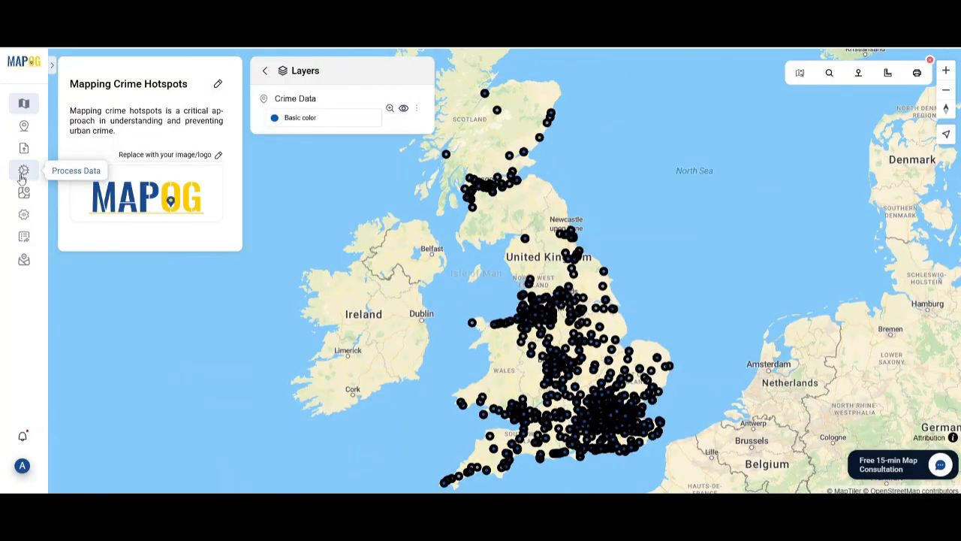
{"action": "left_click", "coordinate": [22, 172]}
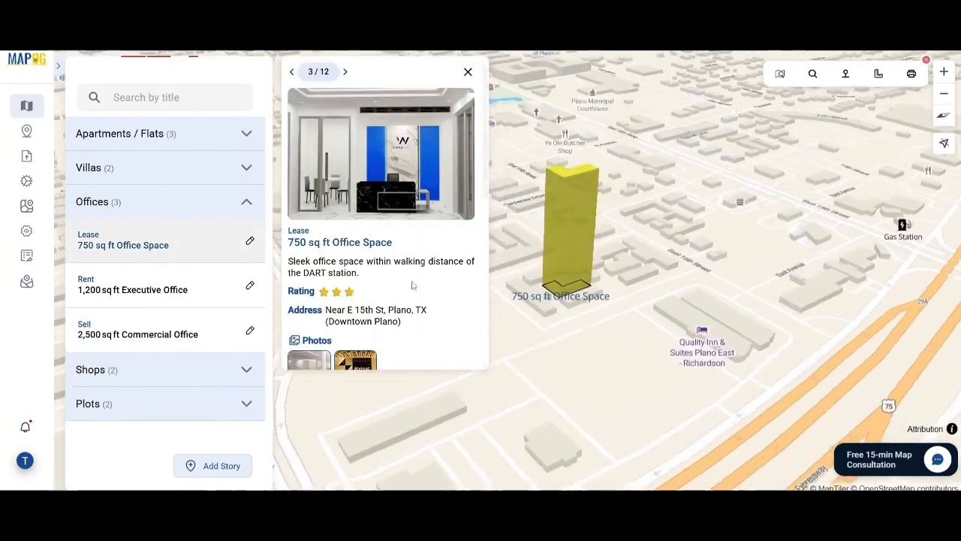
Review the 750 sq ft Office Space listing, and view the 1,200 sq ft Executive Office listing on the 3D map
{"action": "scroll", "coordinate": [412, 285], "scroll_direction": "down", "scroll_amount": 5}
{"action": "left_click", "coordinate": [156, 290]}
{"action": "left_click_drag", "start_coordinate": [575, 334], "coordinate": [592, 310]}
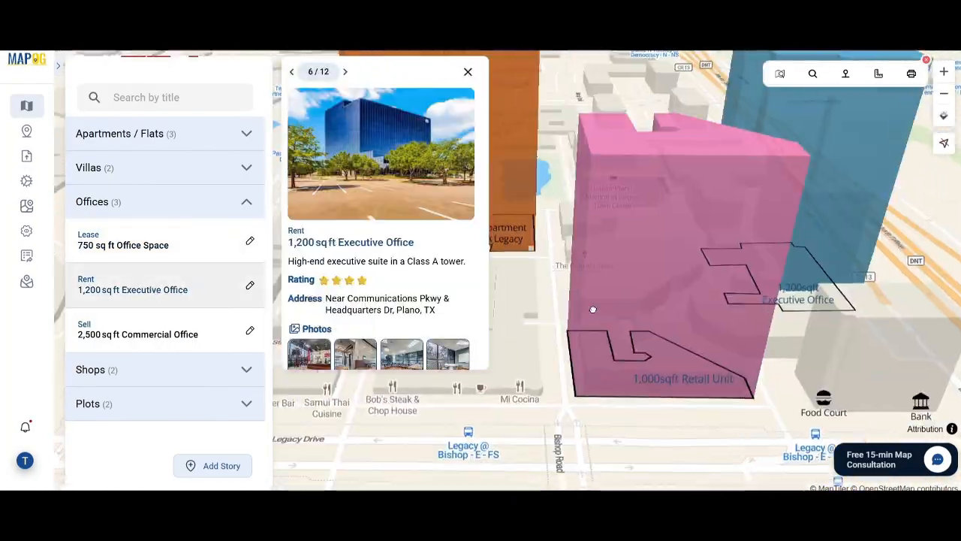